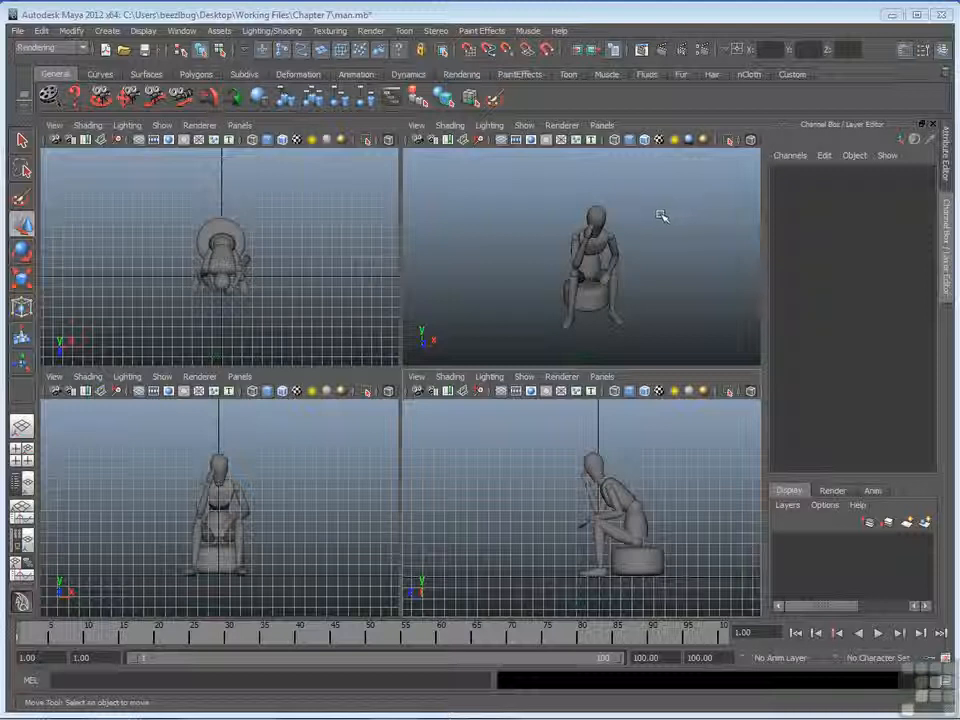
Frame the mannequin's head and torso from the front in the perspective view
alt+right_drag(544, 266, 709, 214)
alt+drag(709, 214, 617, 253)
mouse_move(617, 253)
alt+right_down()
mouse_move(671, 253)
mouse_move(628, 261)
mouse_move(617, 253)
alt+right_up()
alt+drag(618, 253, 632, 251)
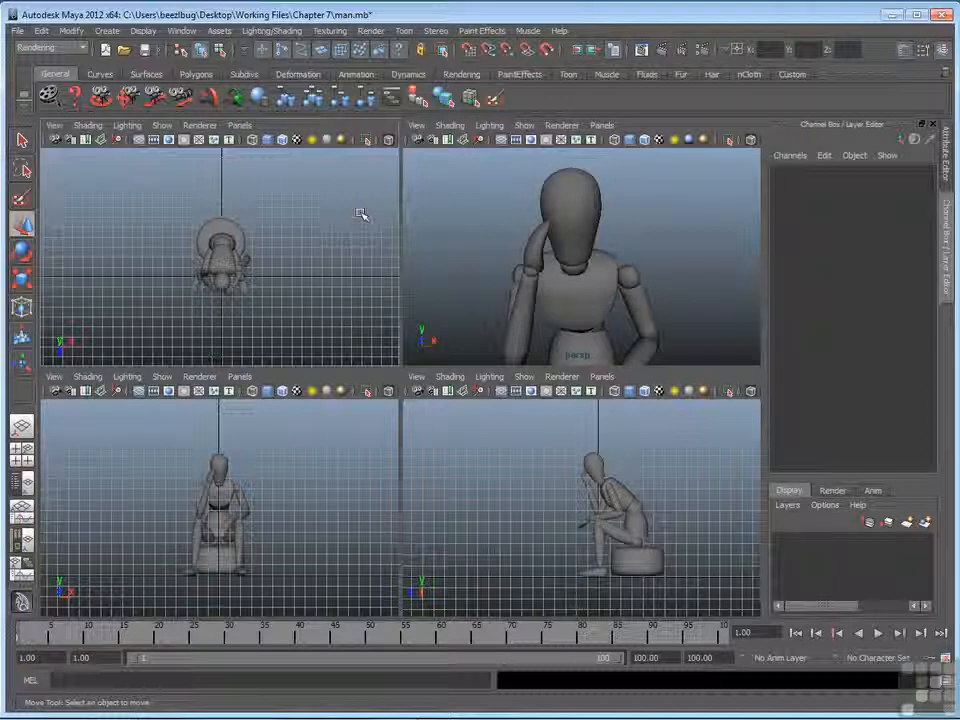
Create a spot light and place it in the top view, in front of and beside the seated mannequin, at about X 3.4, Z 3.0
key(space)
alt+middle_drag(364, 214, 473, 220)
alt+right_drag(473, 220, 330, 287)
alt+middle_drag(412, 303, 413, 270)
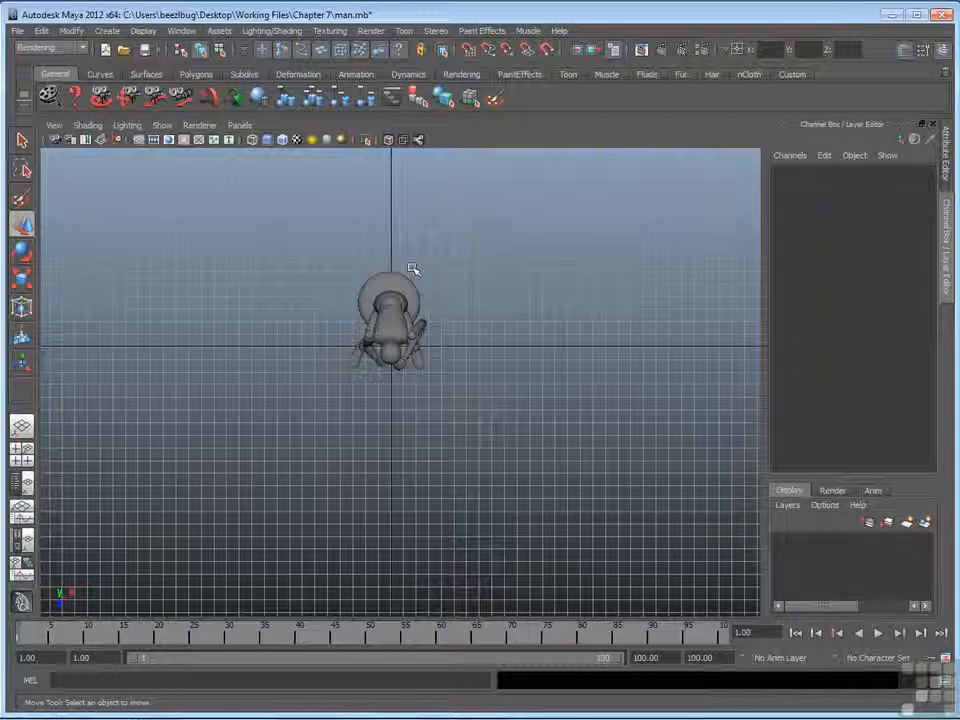
click(107, 31)
mouse_move(138, 94)
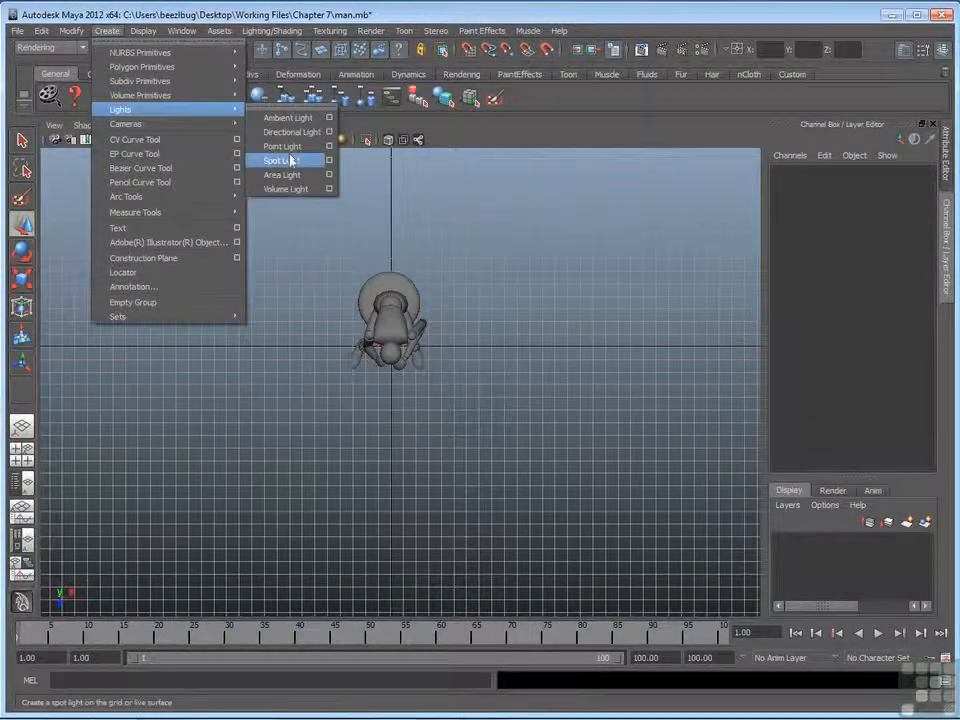
click(300, 158)
drag(391, 348, 500, 442)
key(w)
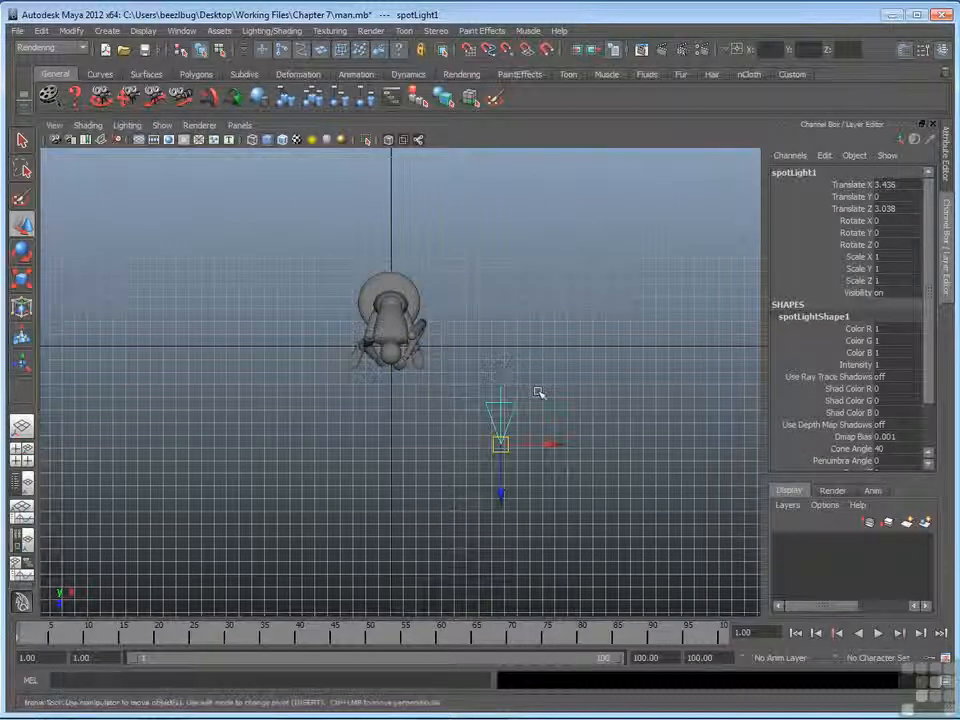
Aim the spot light at the mannequin with about 39.5° Y rotation and reposition it to about X 3.1, Z 3.2
key(e)
drag(456, 388, 431, 405)
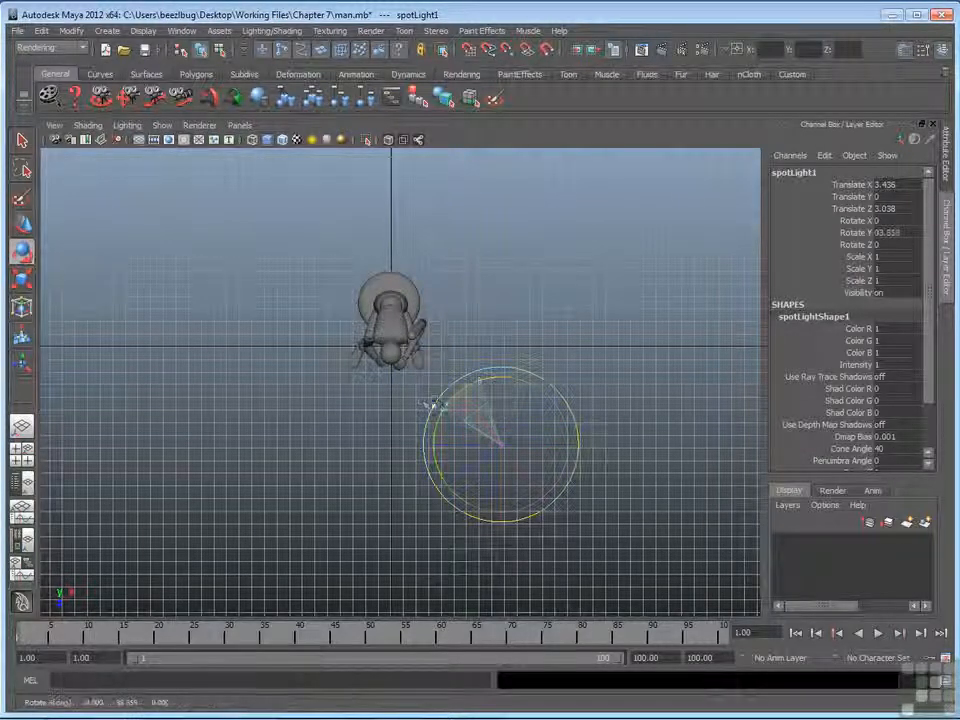
key(w)
drag(499, 445, 480, 452)
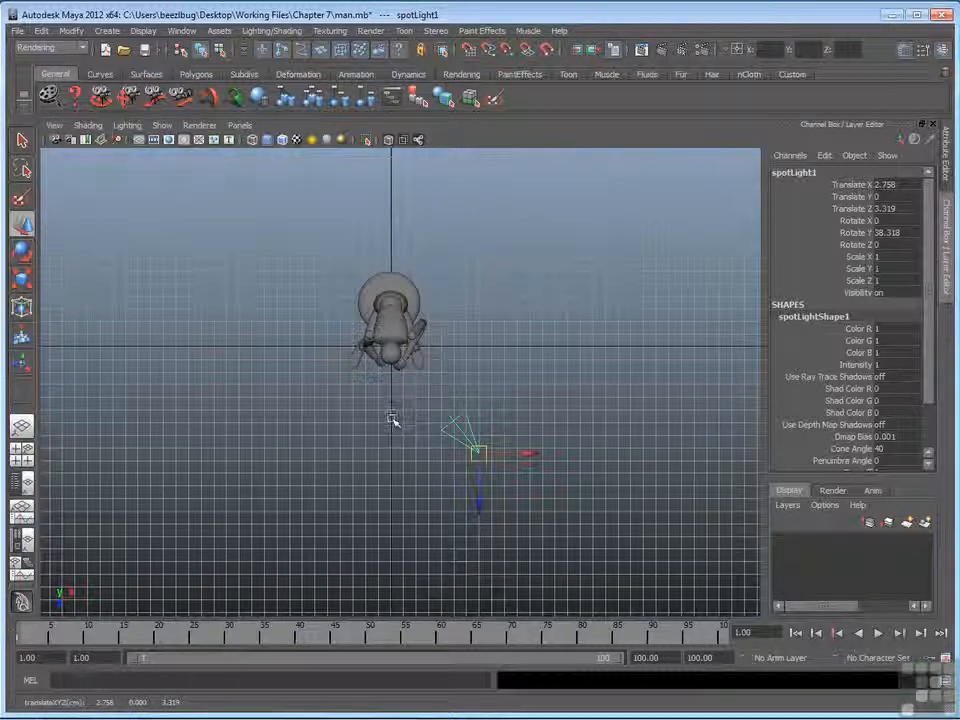
drag(478, 452, 491, 450)
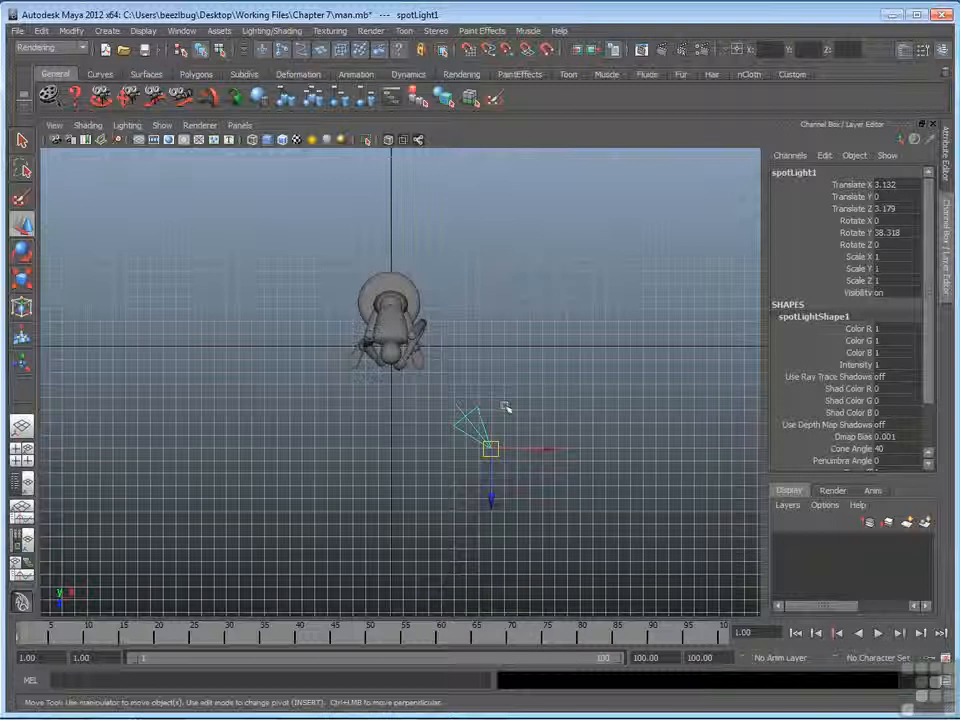
key(e)
drag(499, 388, 508, 460)
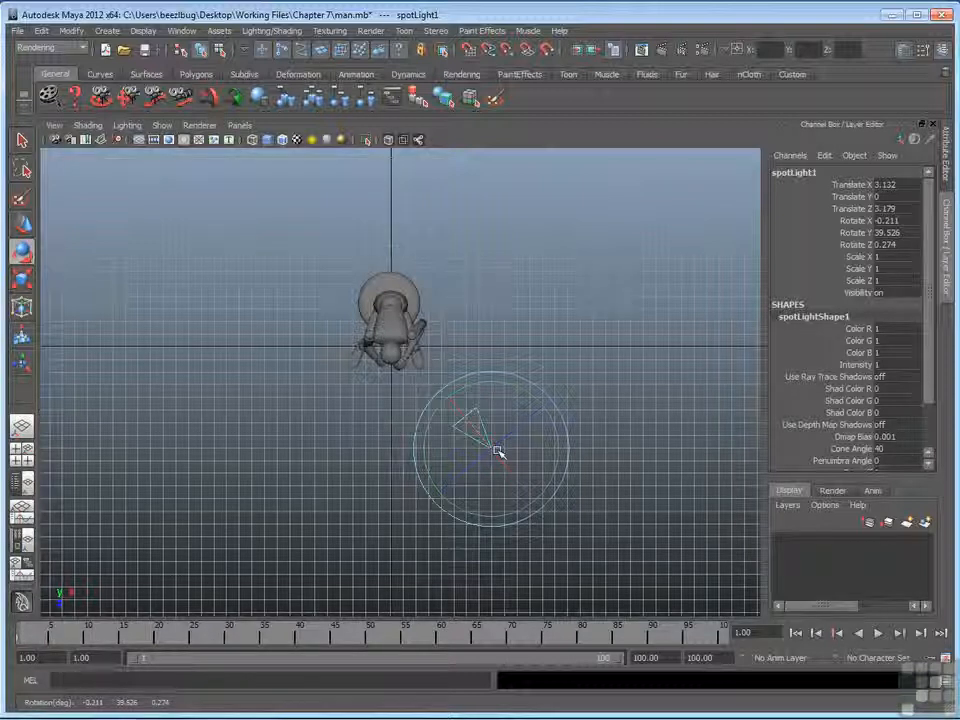
click(523, 360)
click(508, 430)
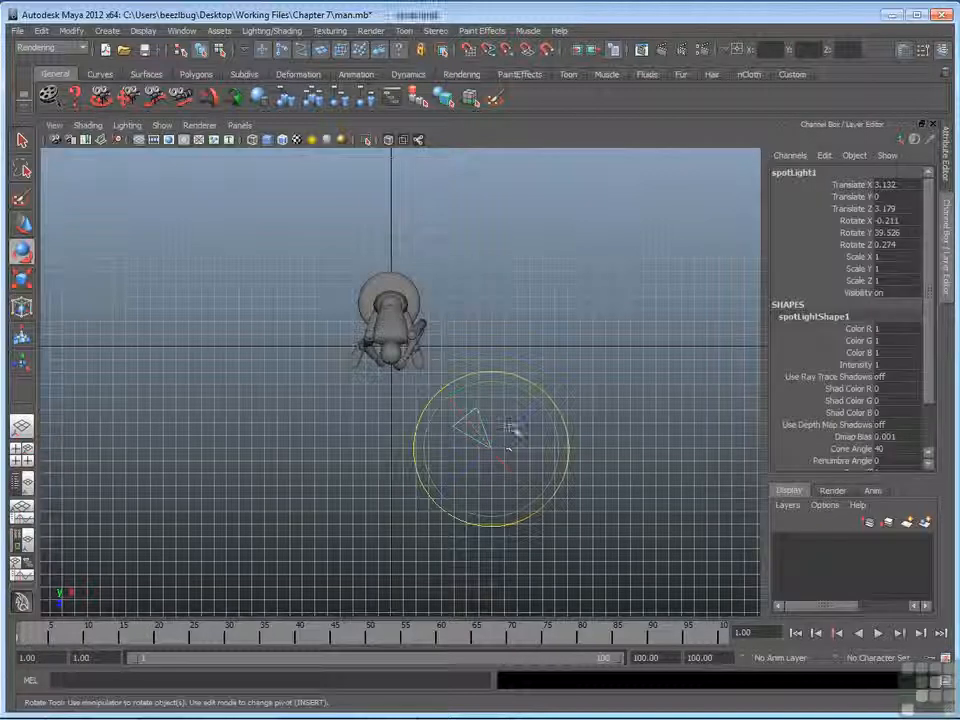
Set the spot light's intensity to 1.5 and deselect the light
key(ctrl+a)
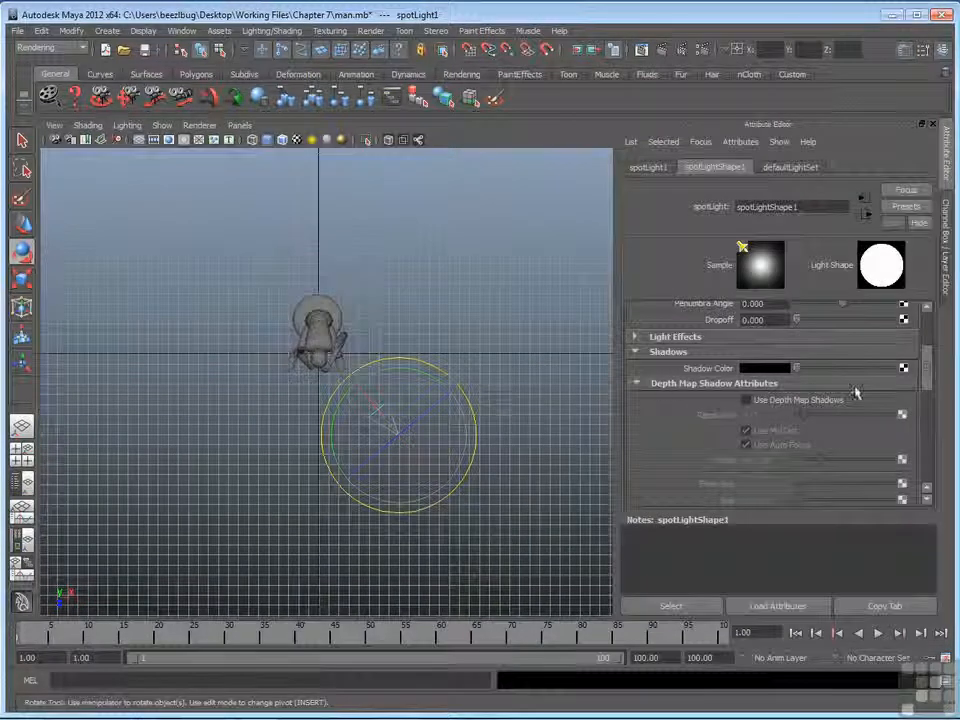
scroll(928, 330, up, 5)
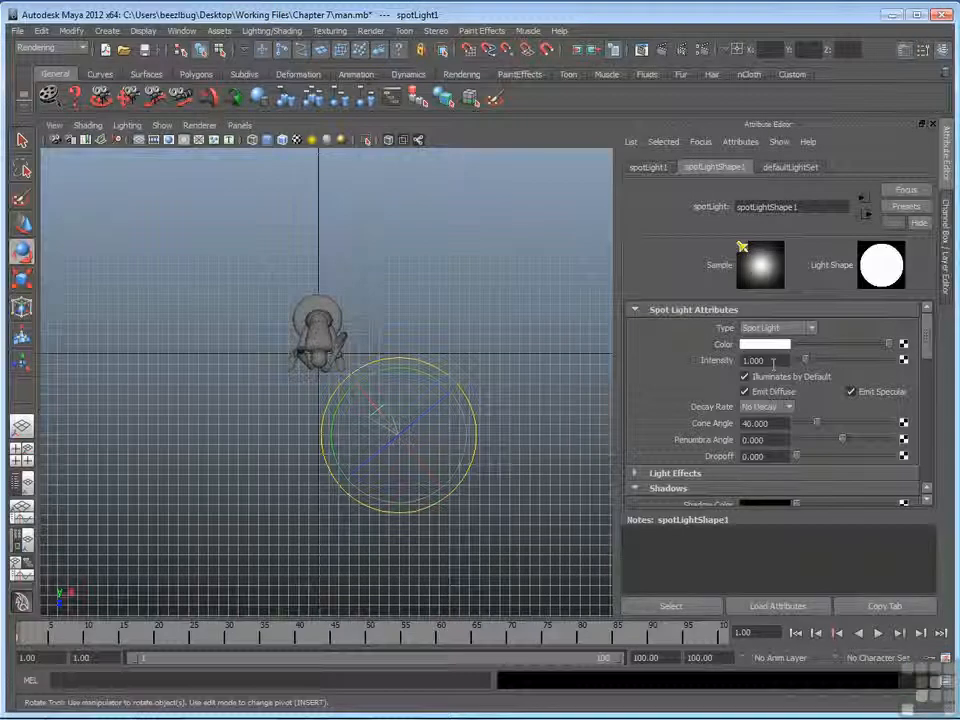
double_click(772, 362)
key(BackSpace)
text(1.5)
key(Return)
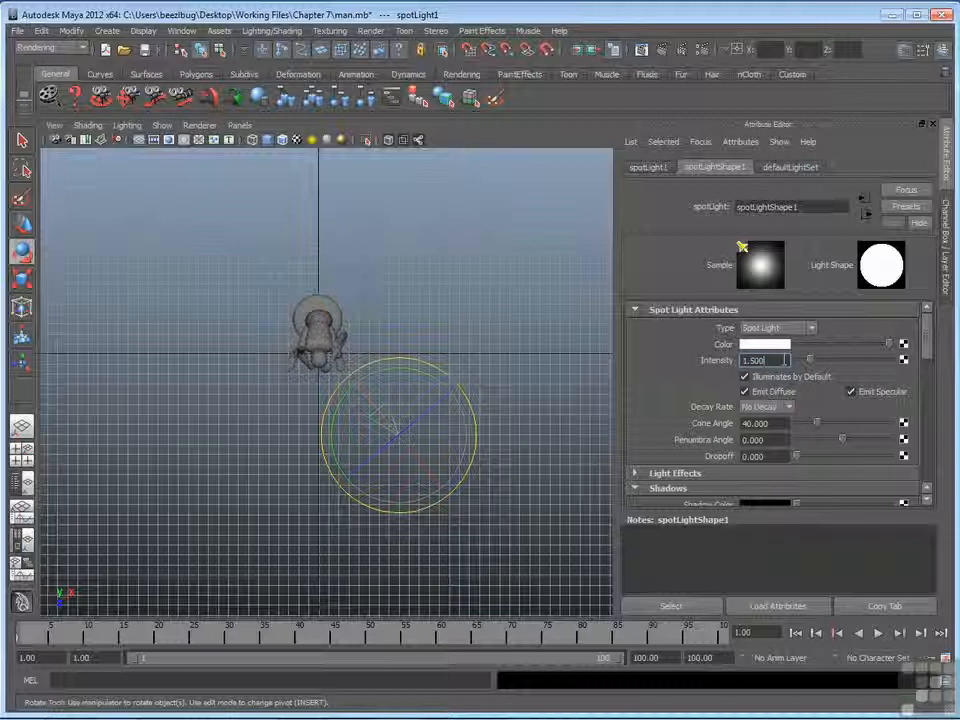
click(495, 351)
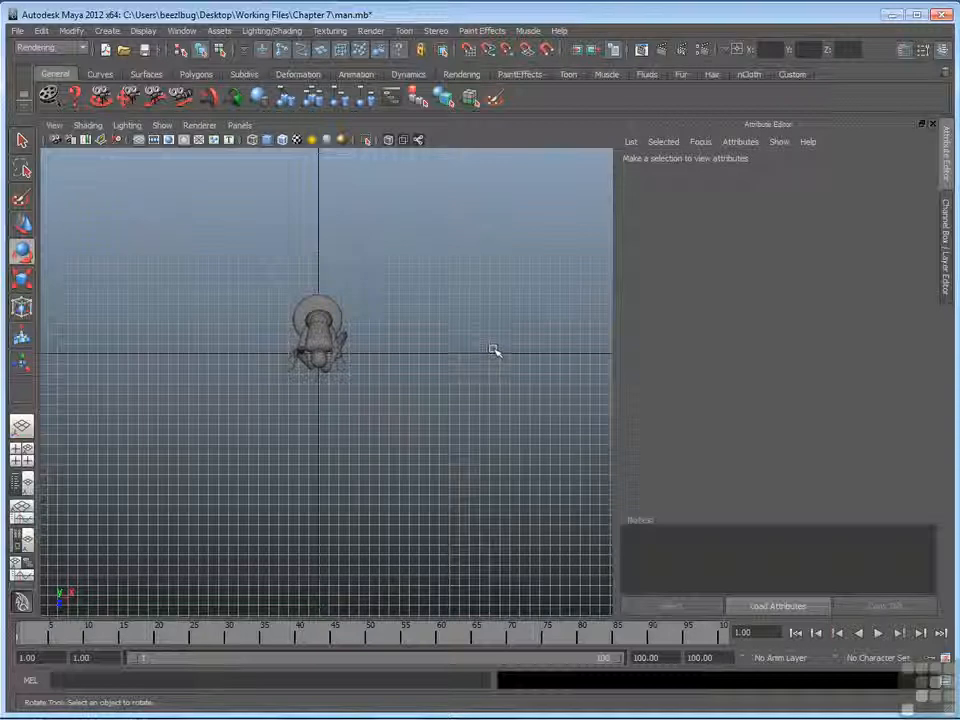
Select the spot light in the side view and raise it to the height of the mannequin's head
key(space)
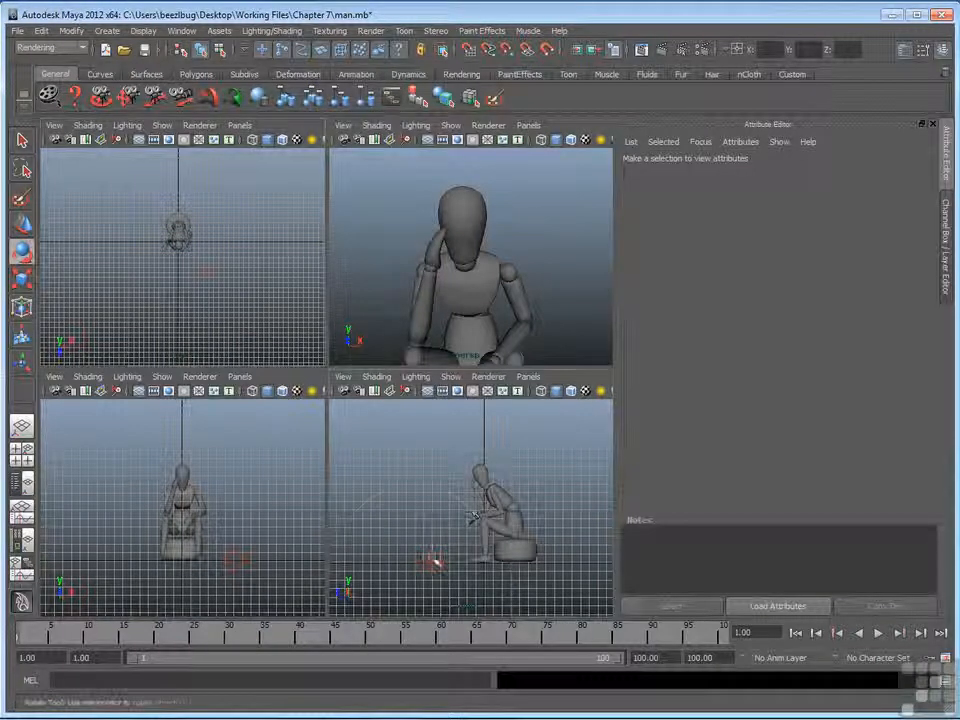
click(433, 565)
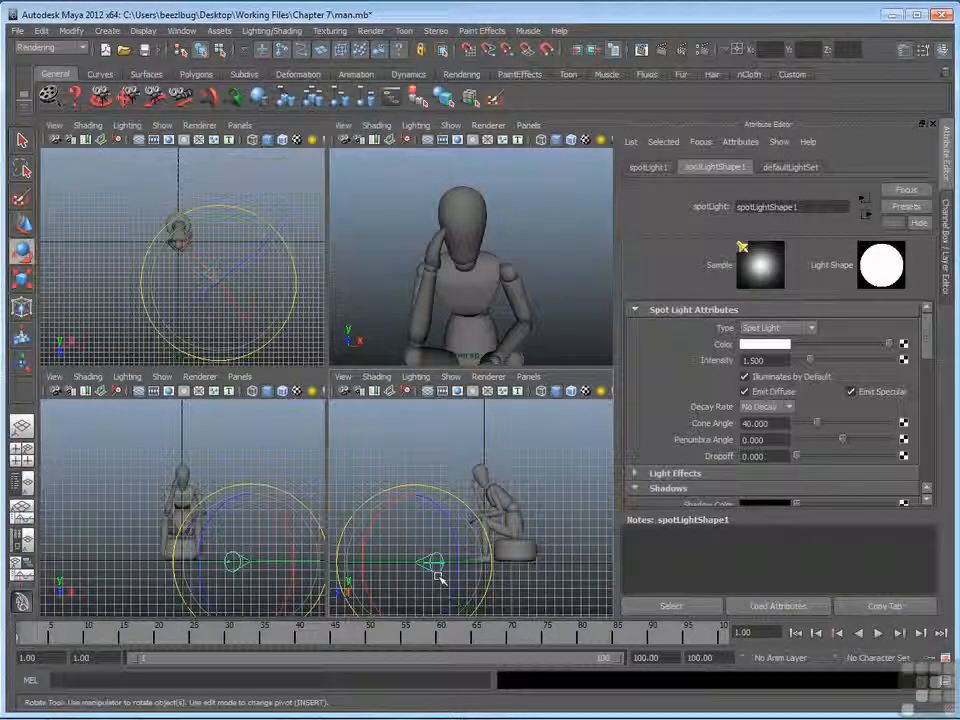
key(w)
drag(420, 523, 422, 434)
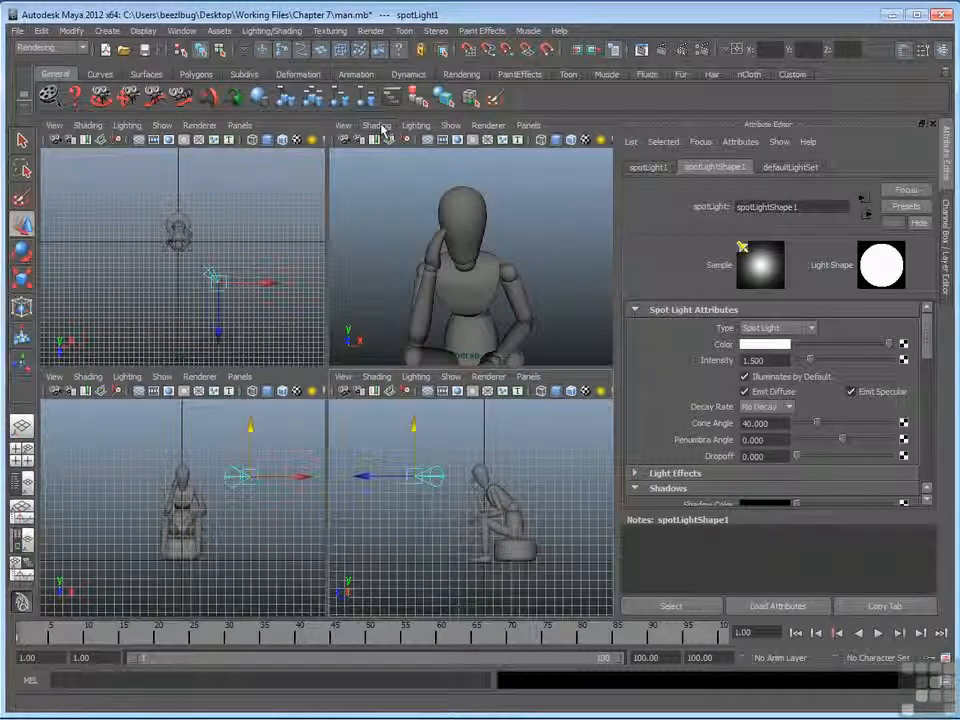
Light the perspective view with all scene lights, render the current frame and minimize the render window
click(416, 125)
click(447, 160)
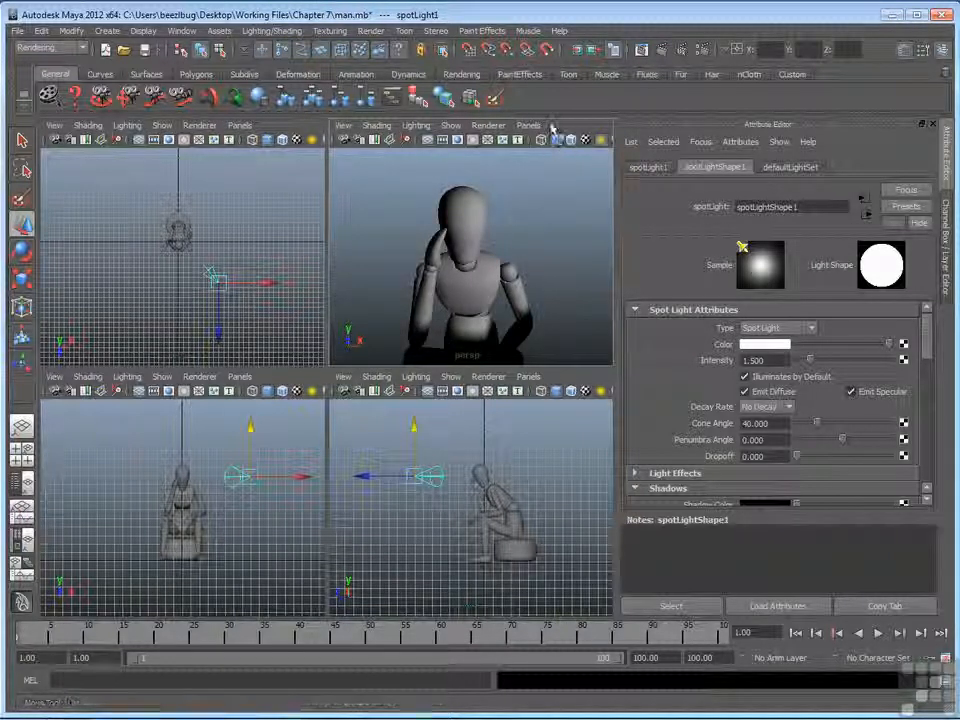
click(657, 50)
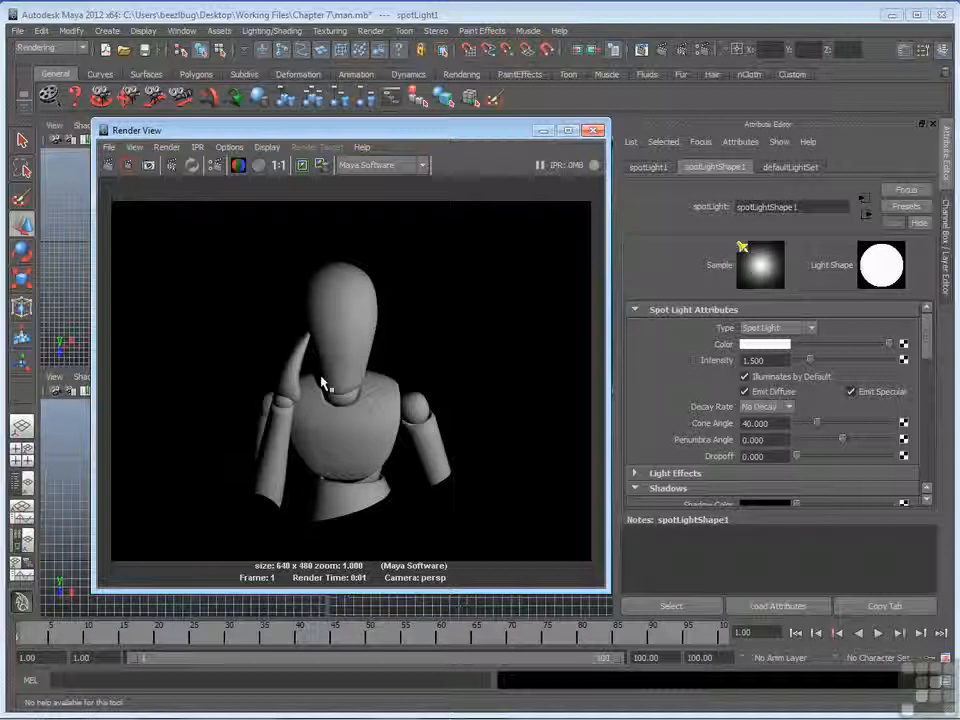
click(543, 131)
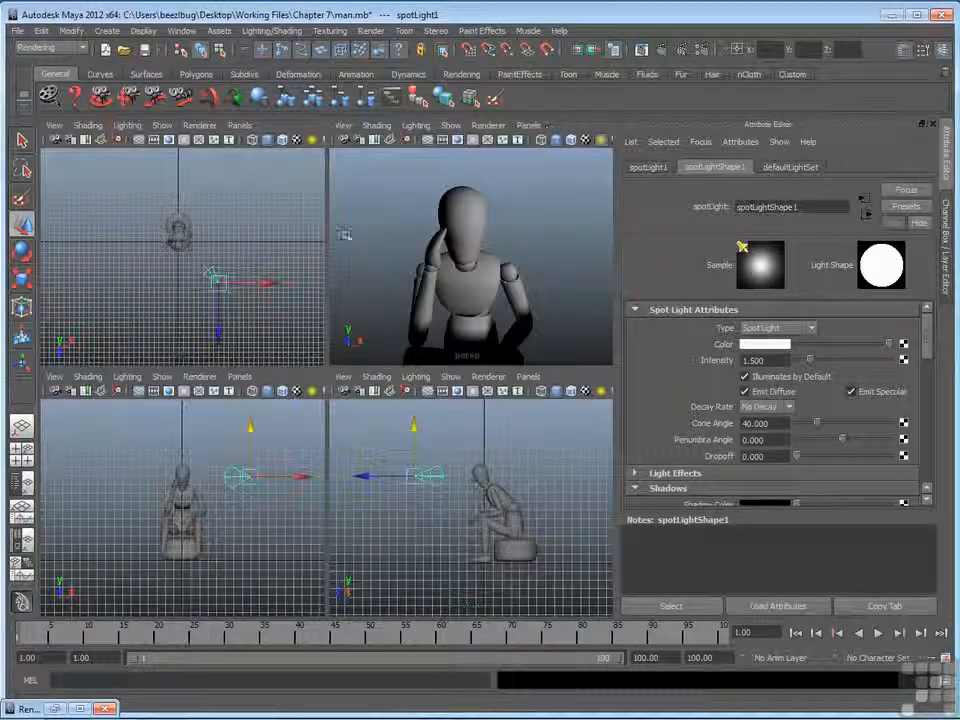
Fine-tune the spot light's position and rotation in the top view so it points at the mannequin, and deselect it
key(space)
alt+middle_drag(407, 391, 426, 349)
alt+right_drag(426, 349, 483, 384)
drag(443, 399, 459, 376)
key(e)
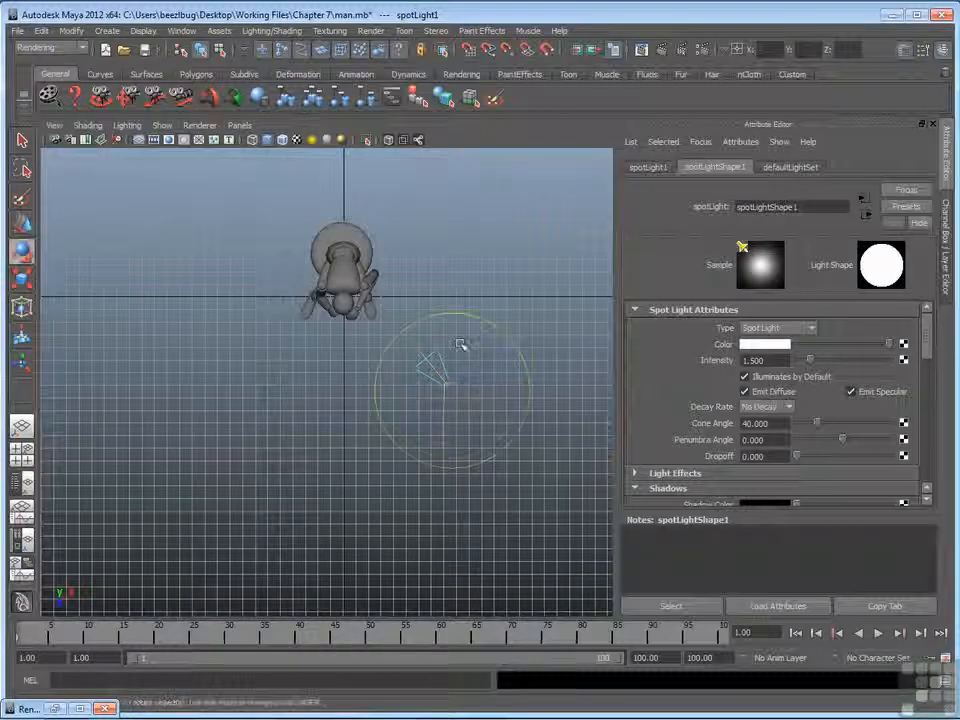
drag(429, 328, 418, 331)
key(w)
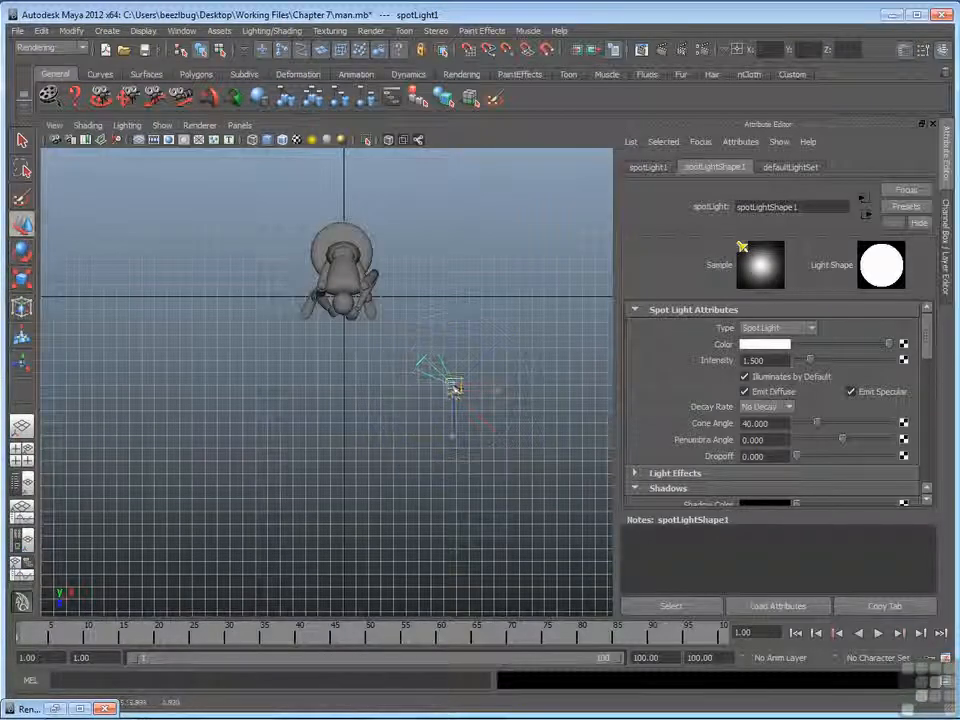
key(e)
drag(425, 326, 420, 327)
click(391, 392)
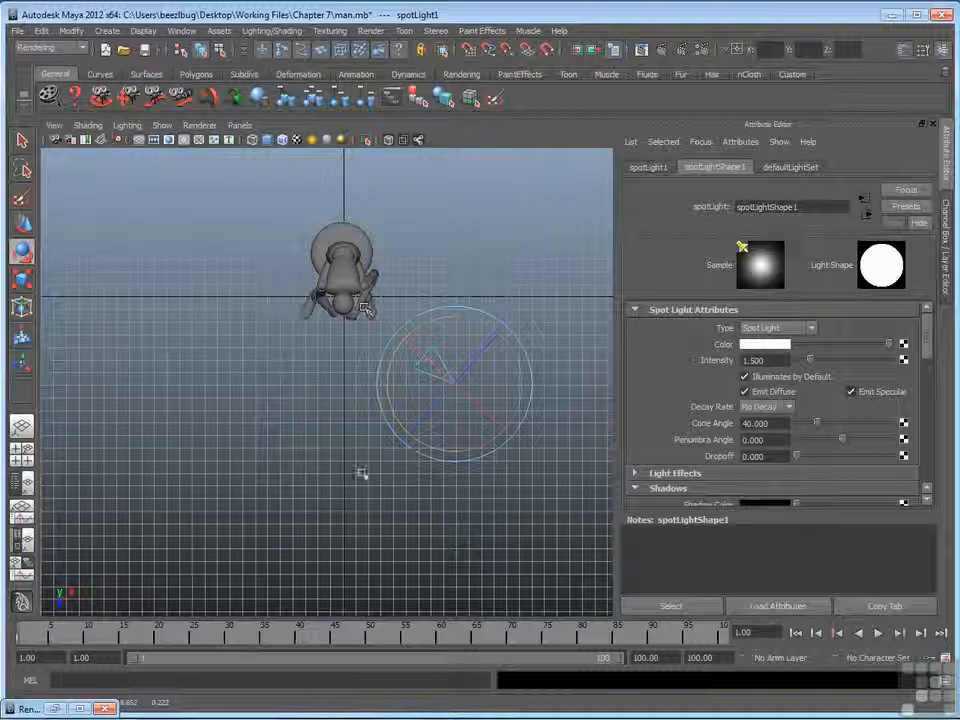
click(345, 376)
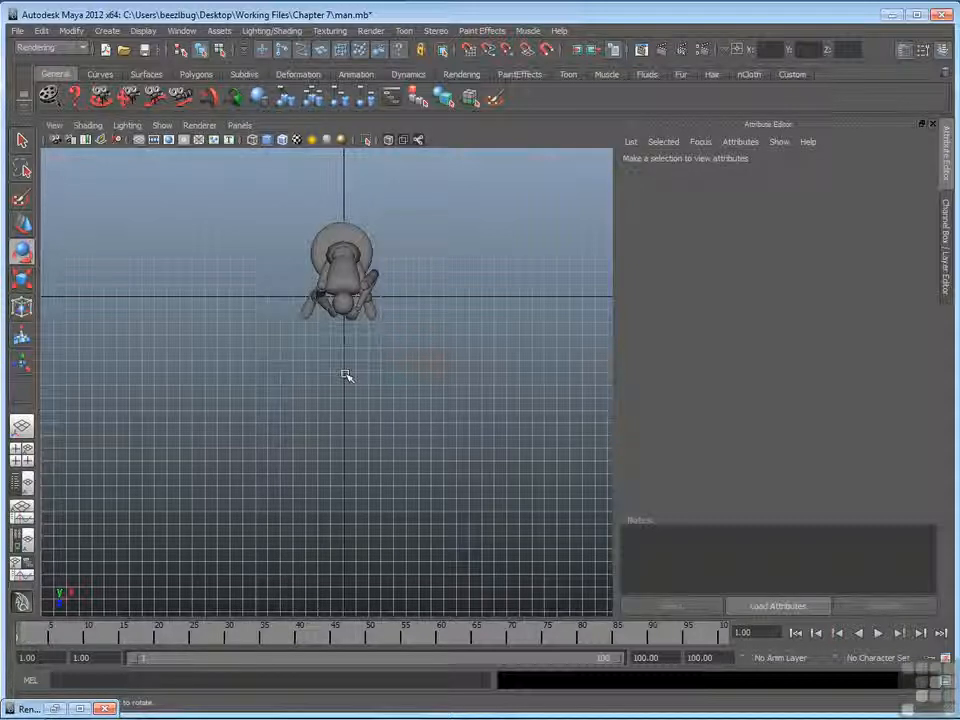
Create a directional light and place it in front of the mannequin, on the side opposite the spot light, at about Z 3.3
click(117, 33)
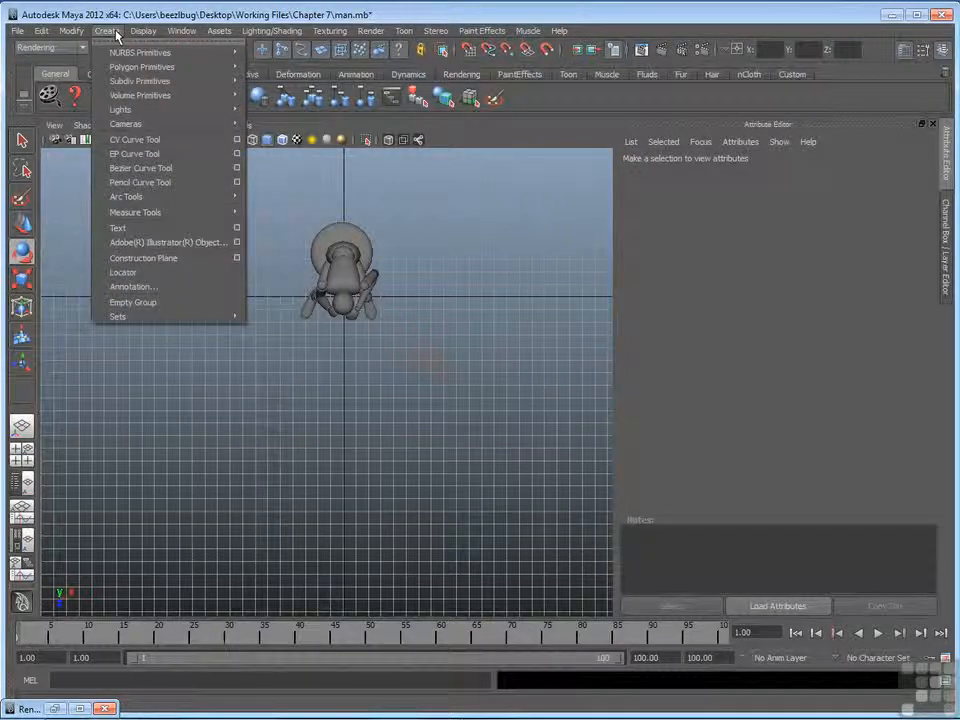
mouse_move(141, 112)
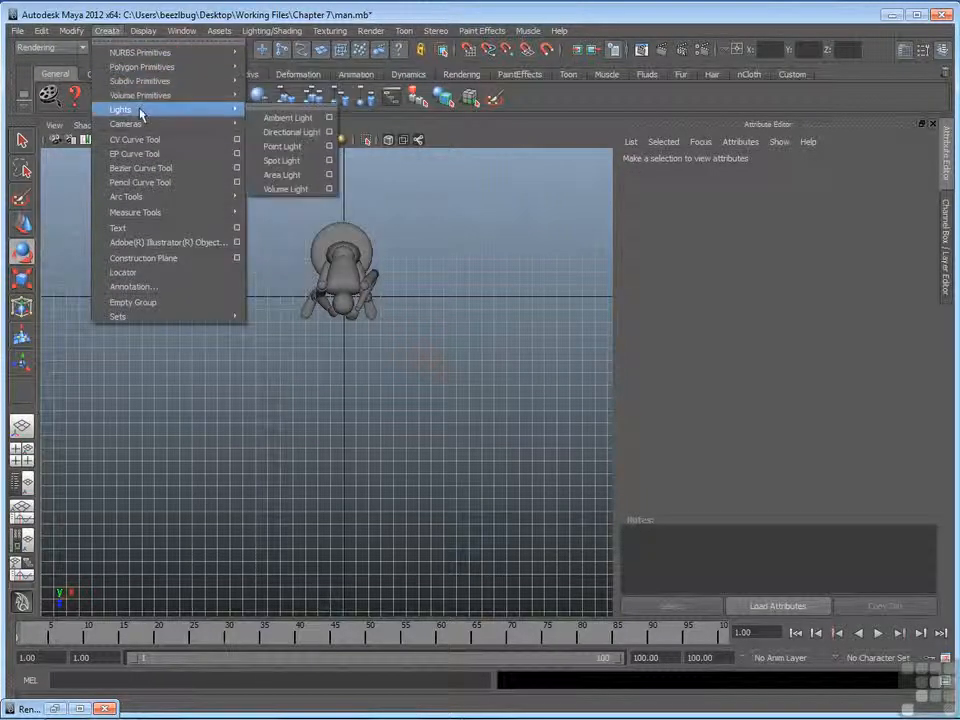
click(290, 132)
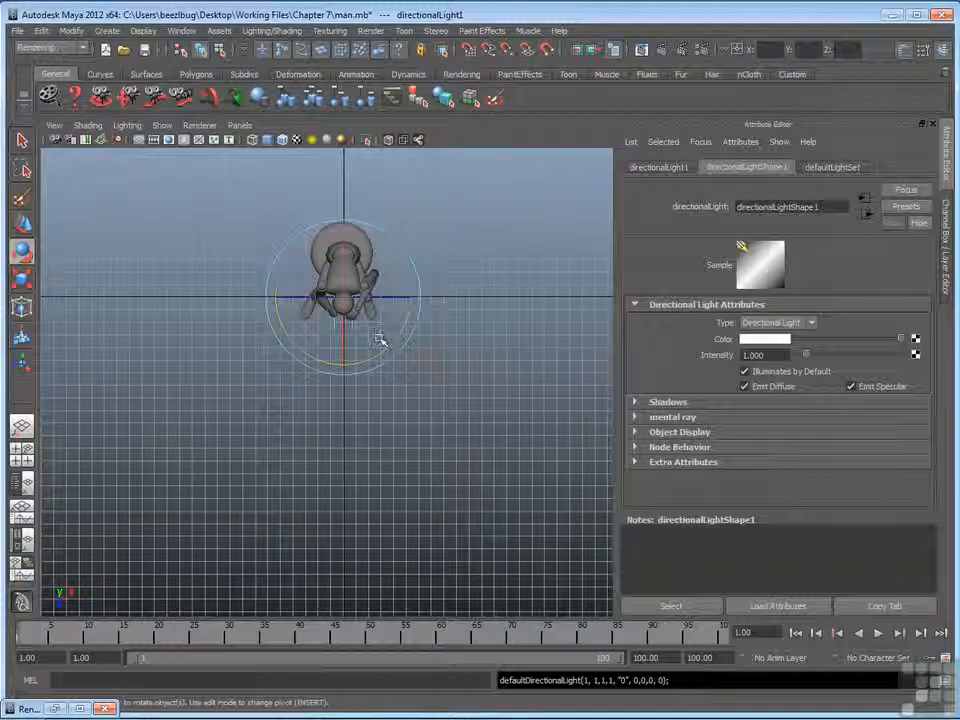
key(w)
drag(346, 299, 287, 406)
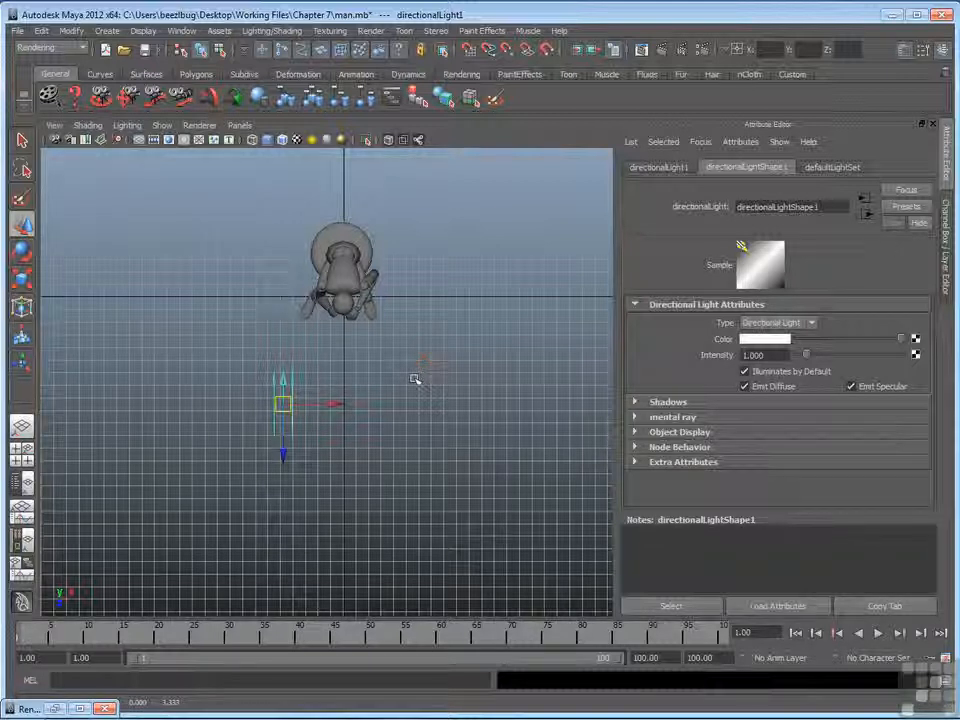
Rotate the directional light to face the mannequin and move it outward and closer to the figure, to about Z 2.5
key(e)
drag(321, 356, 352, 392)
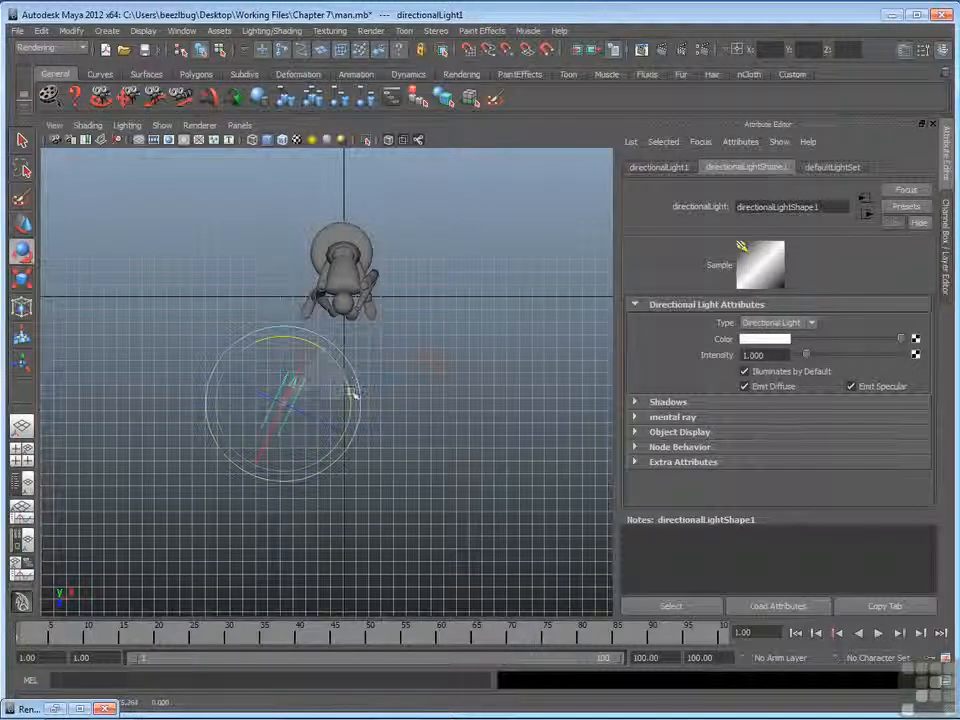
key(w)
drag(274, 403, 259, 378)
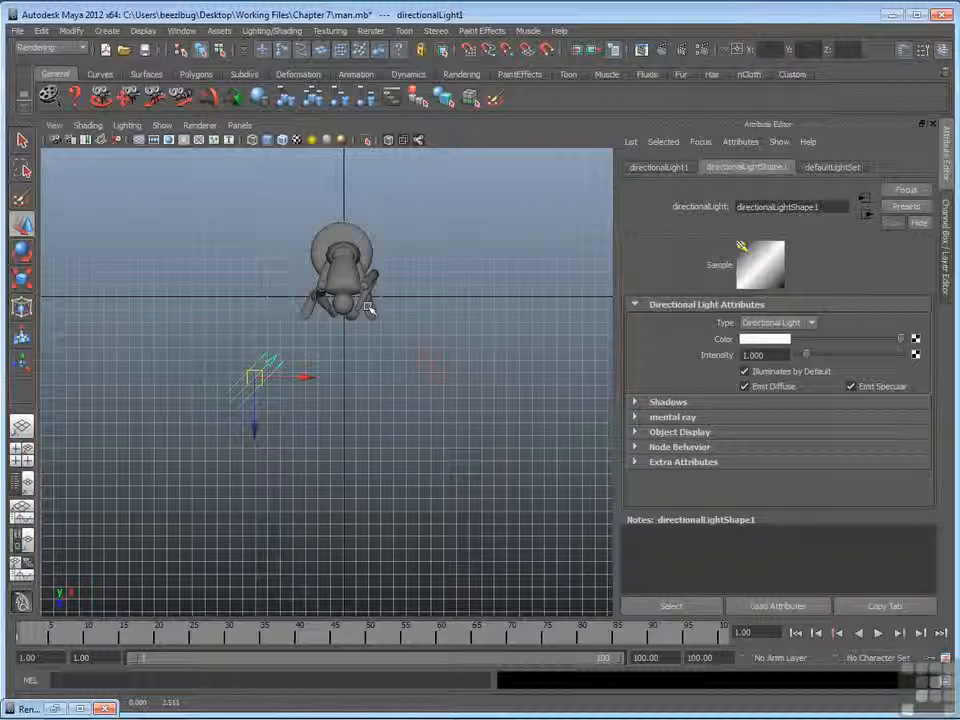
key(space)
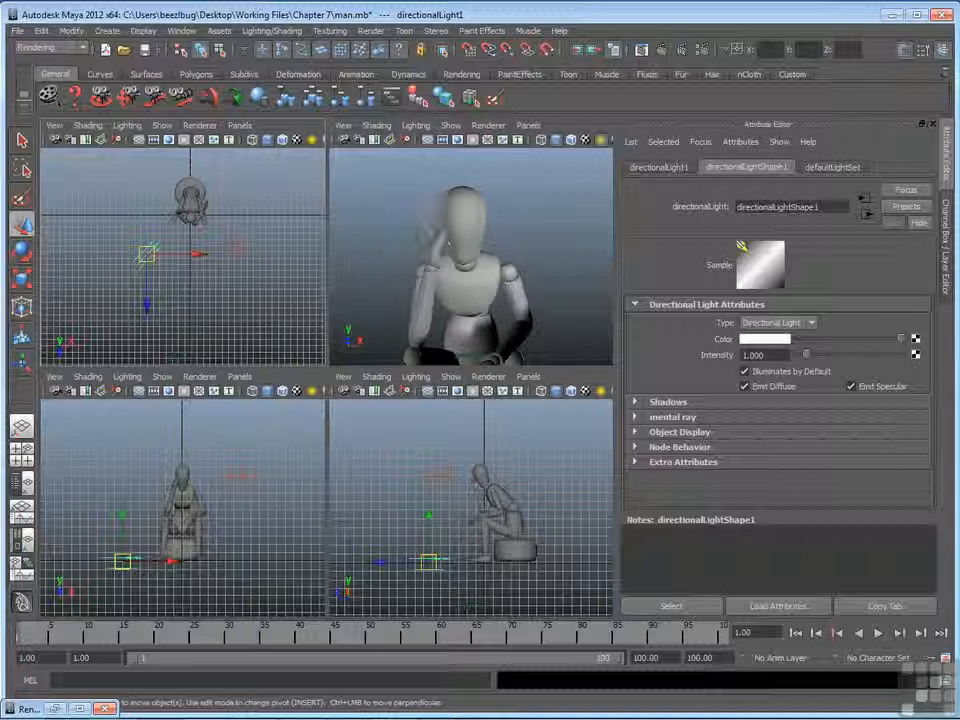
Try an intensity of 0.5 for the directional light
double_click(748, 355)
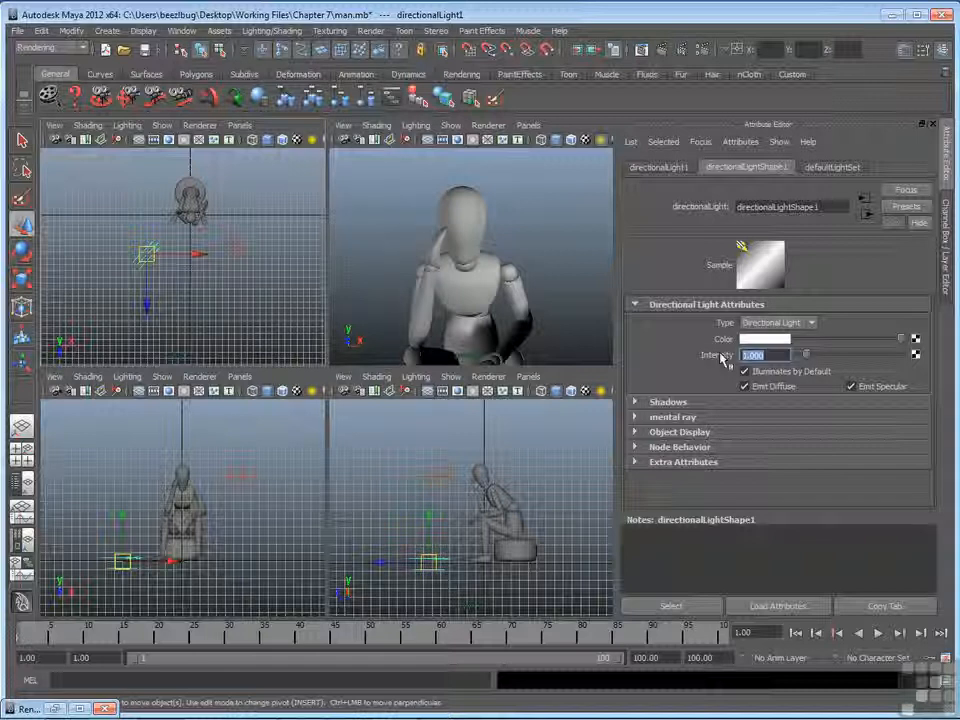
key(BackSpace)
text(.5)
key(Return)
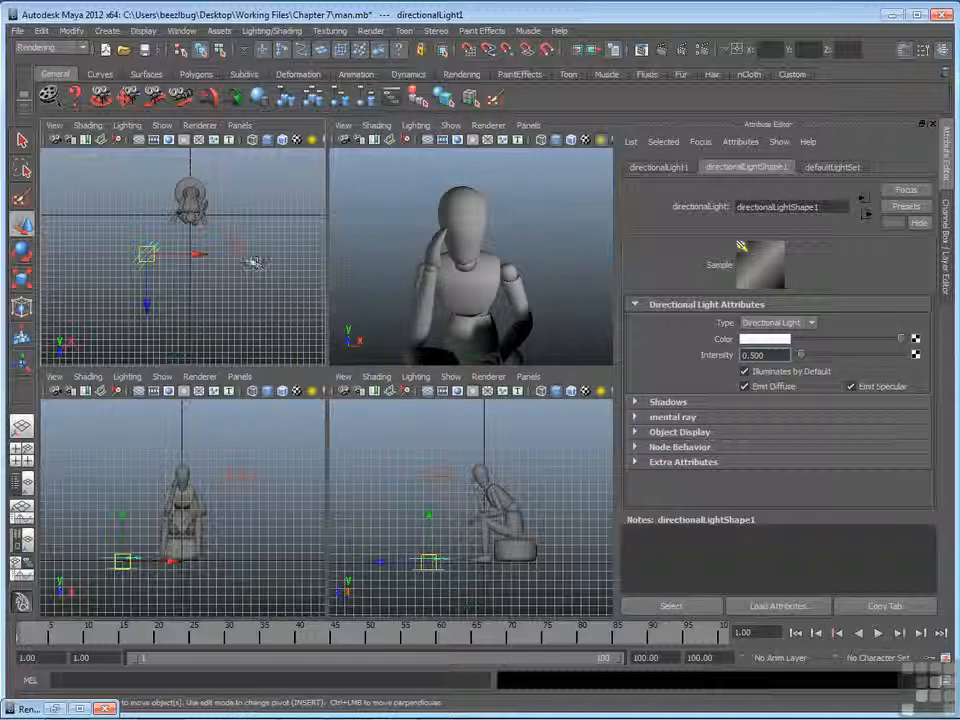
Set the directional light's intensity to 0.75 and deselect the light
click(773, 356)
key(BackSpace)
text(0.75)
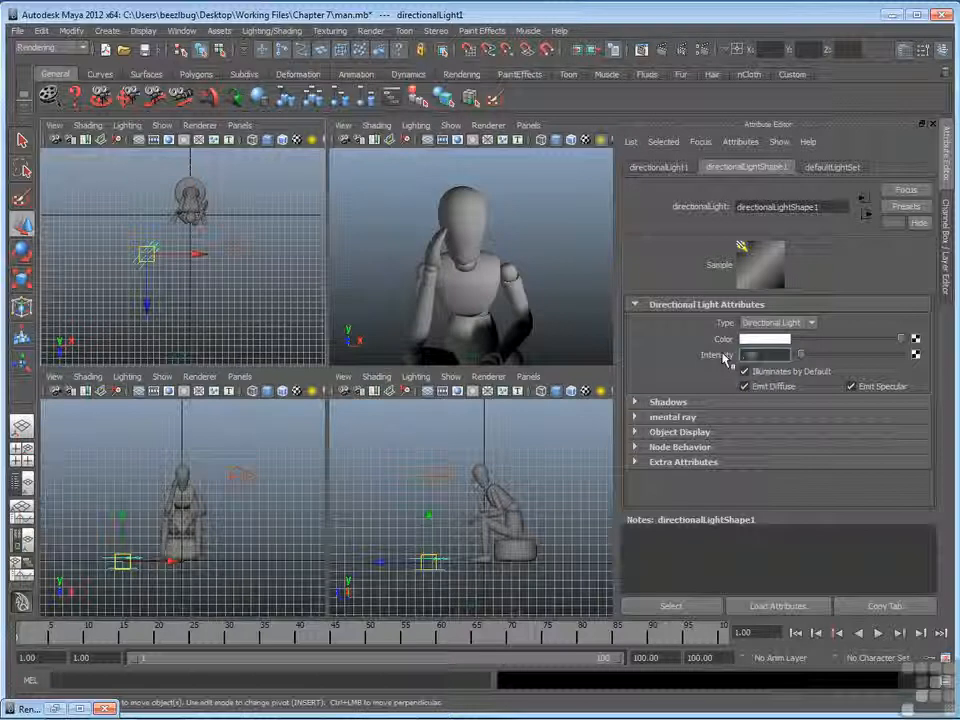
key(Return)
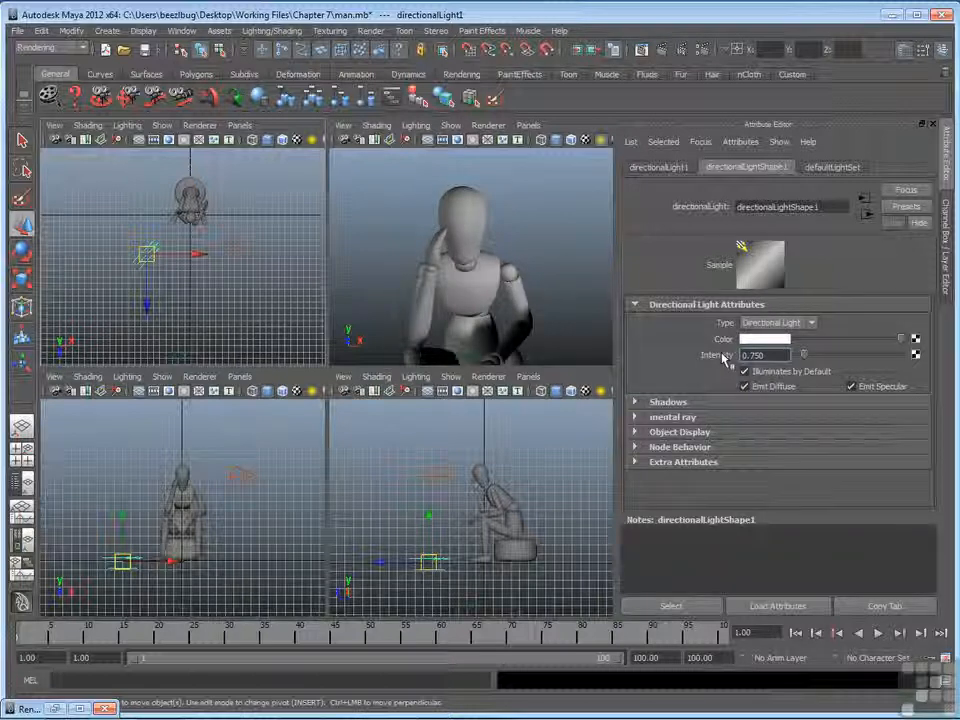
click(553, 176)
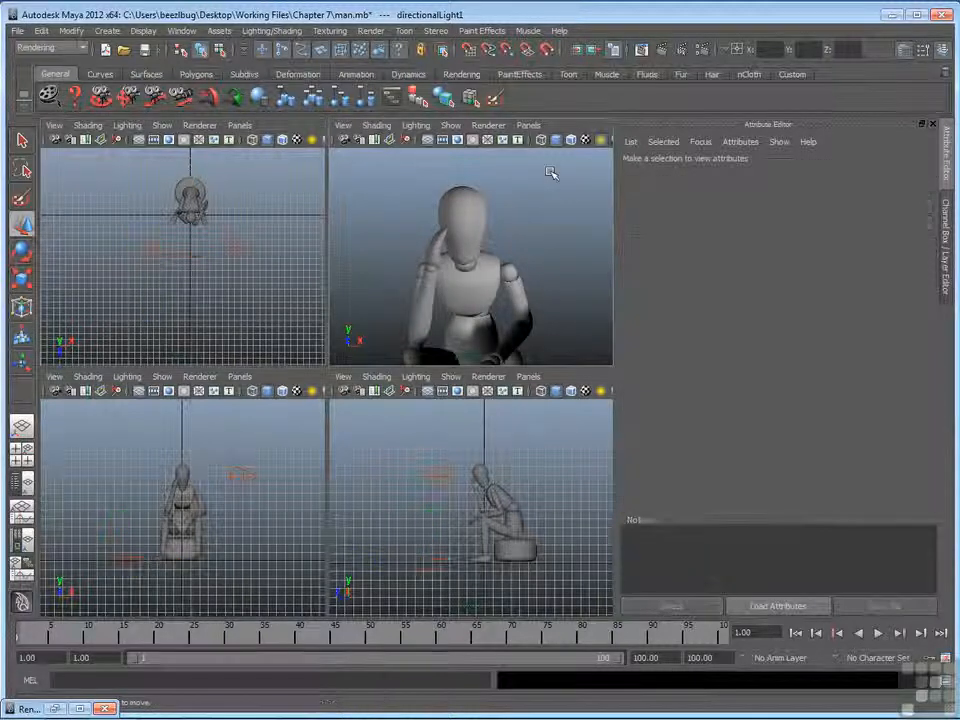
Render the perspective view again to check the combined lighting on the mannequin
click(56, 708)
click(108, 166)
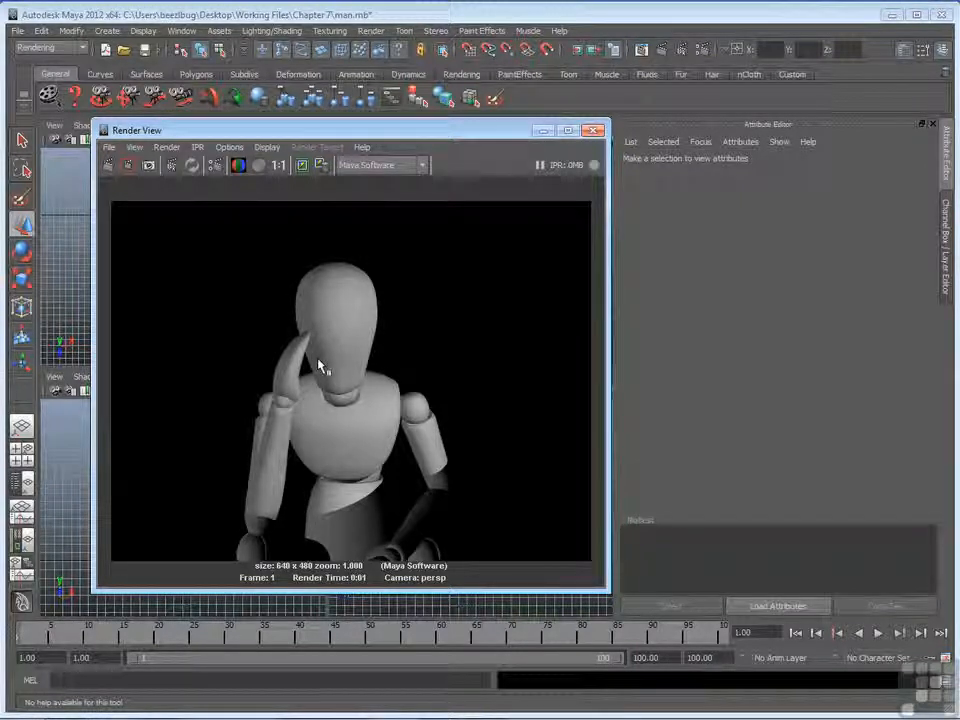
drag(282, 130, 598, 128)
Raise both lights together, bring the spot light back down to head height, and lift the directional light to about Y 3.49
drag(156, 244, 253, 261)
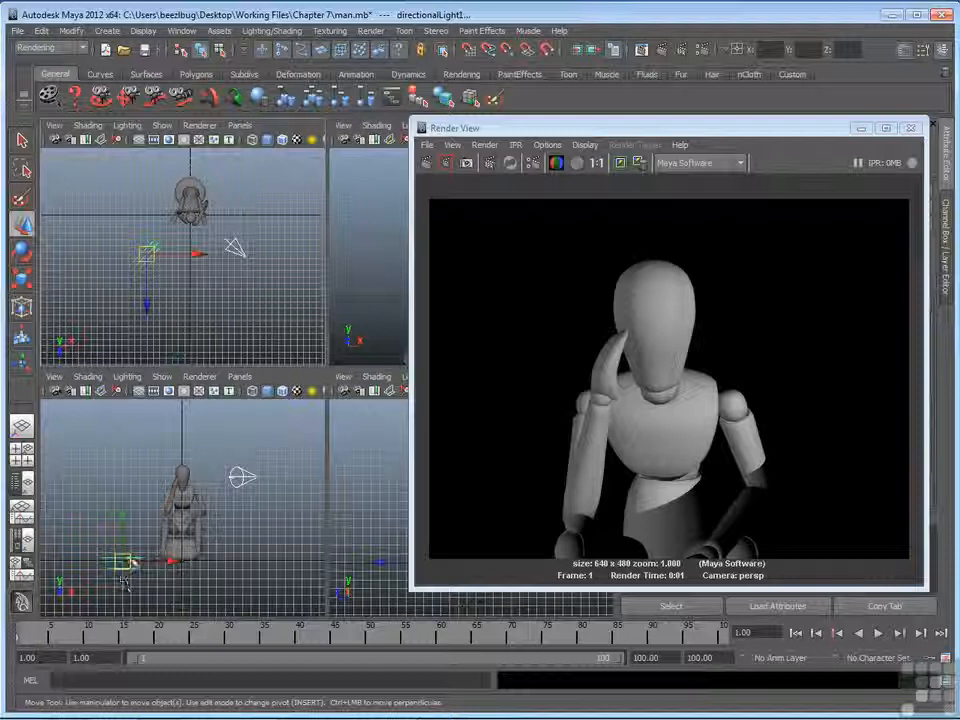
drag(125, 517, 150, 455)
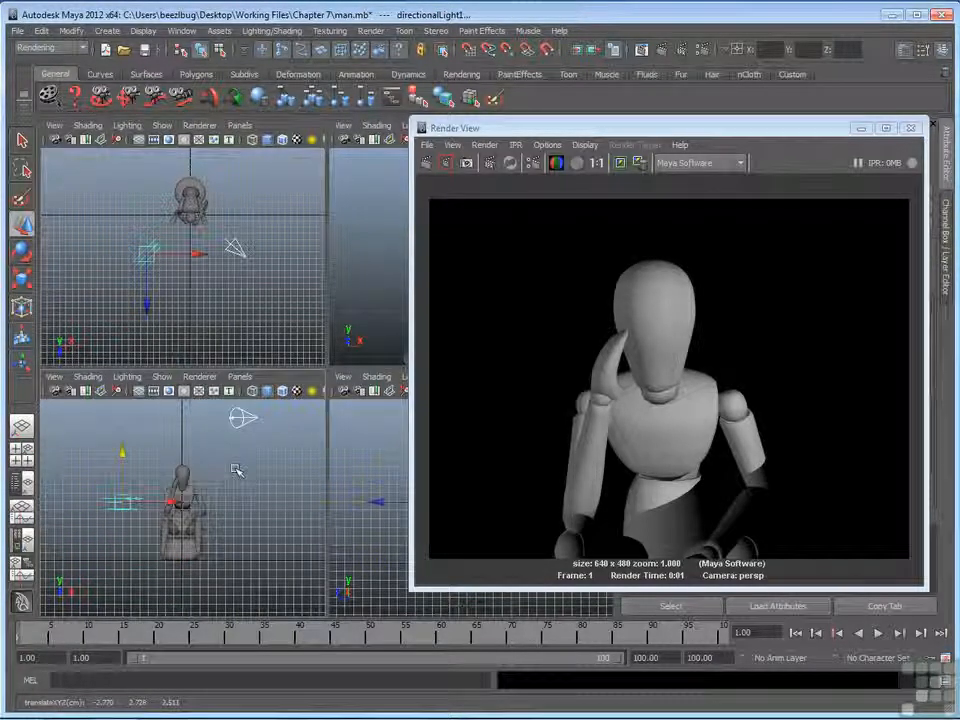
click(244, 418)
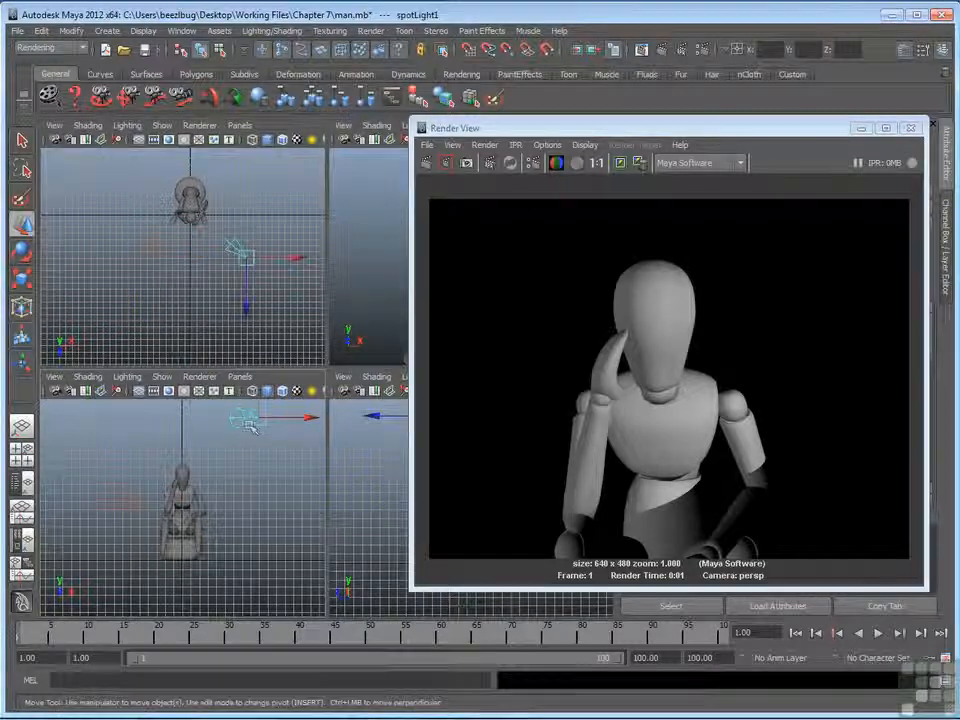
drag(260, 408, 260, 466)
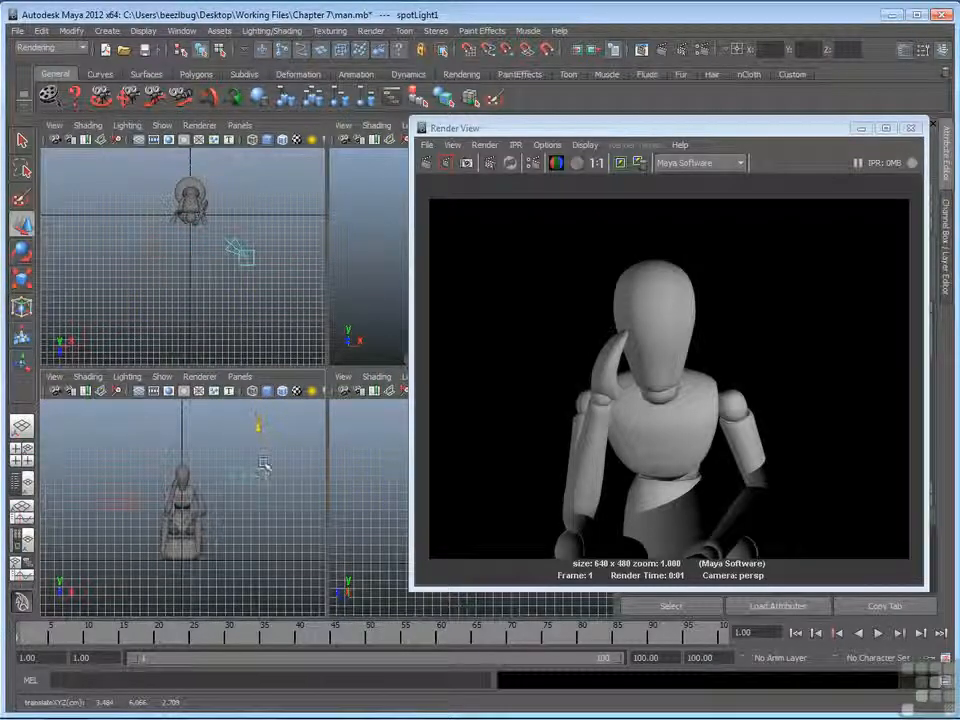
click(127, 499)
drag(123, 457, 122, 436)
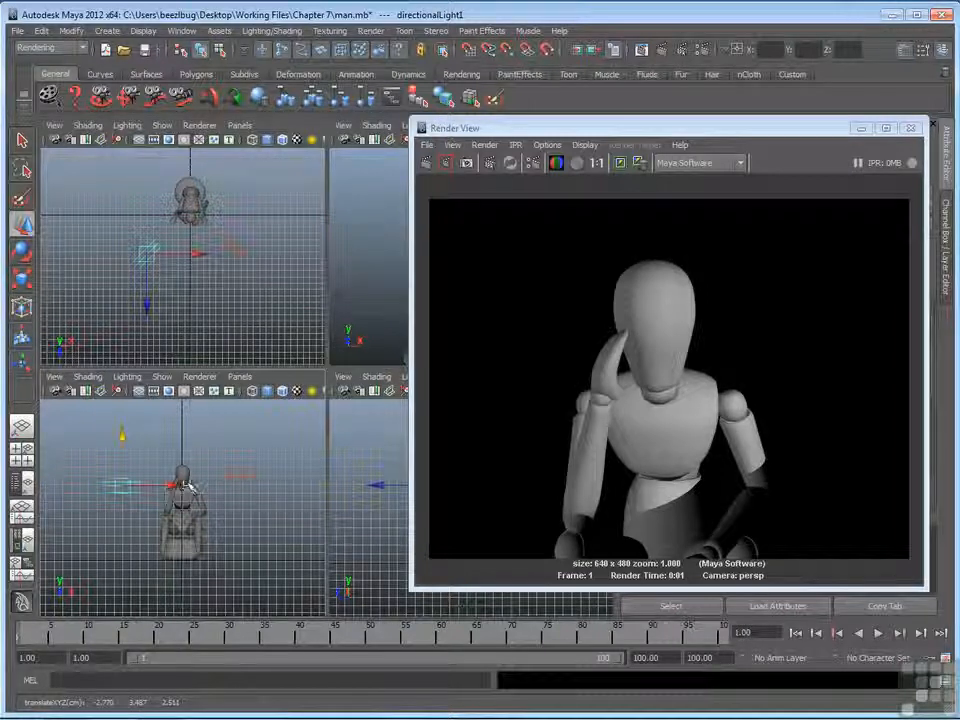
Raise the spot light above the mannequin's head and tilt it down toward the figure, to about 12.7 degrees in Z
click(243, 476)
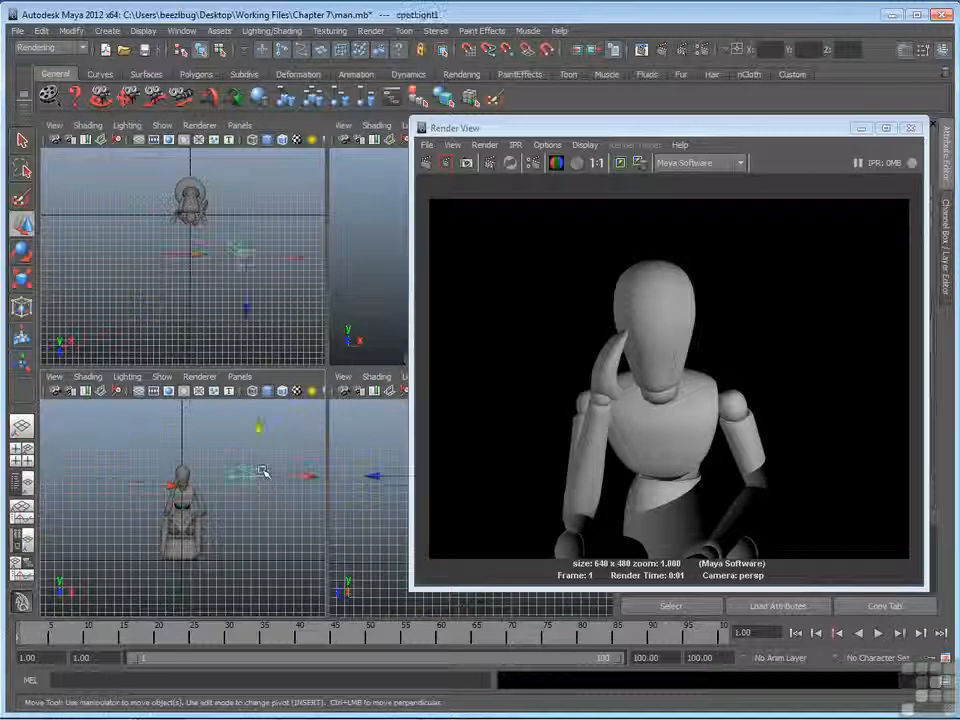
key(space)
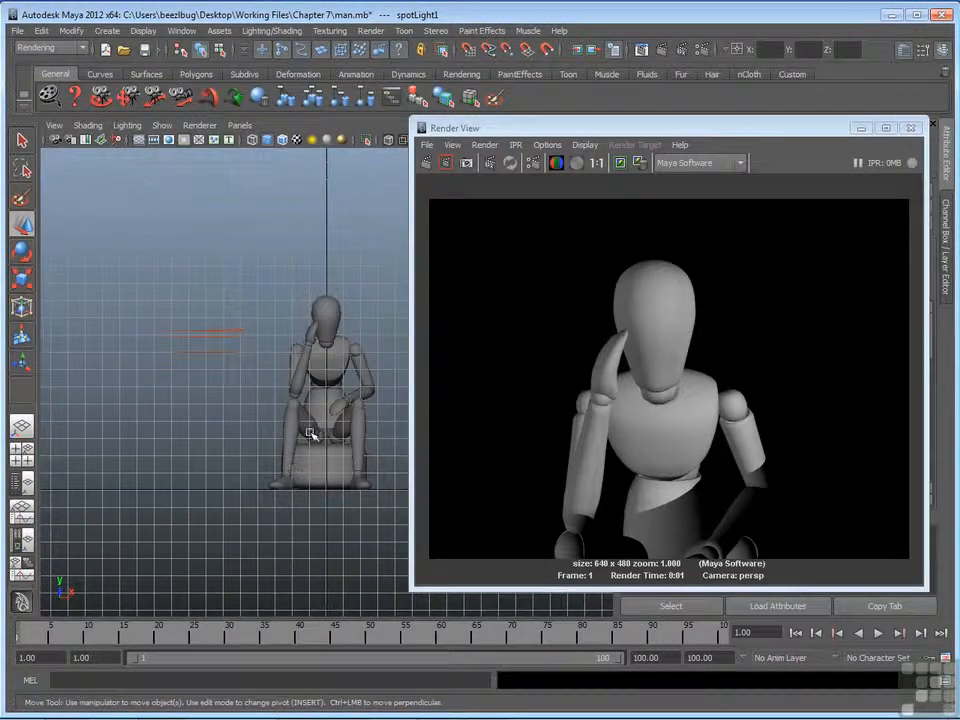
alt+middle_drag(313, 435, 213, 480)
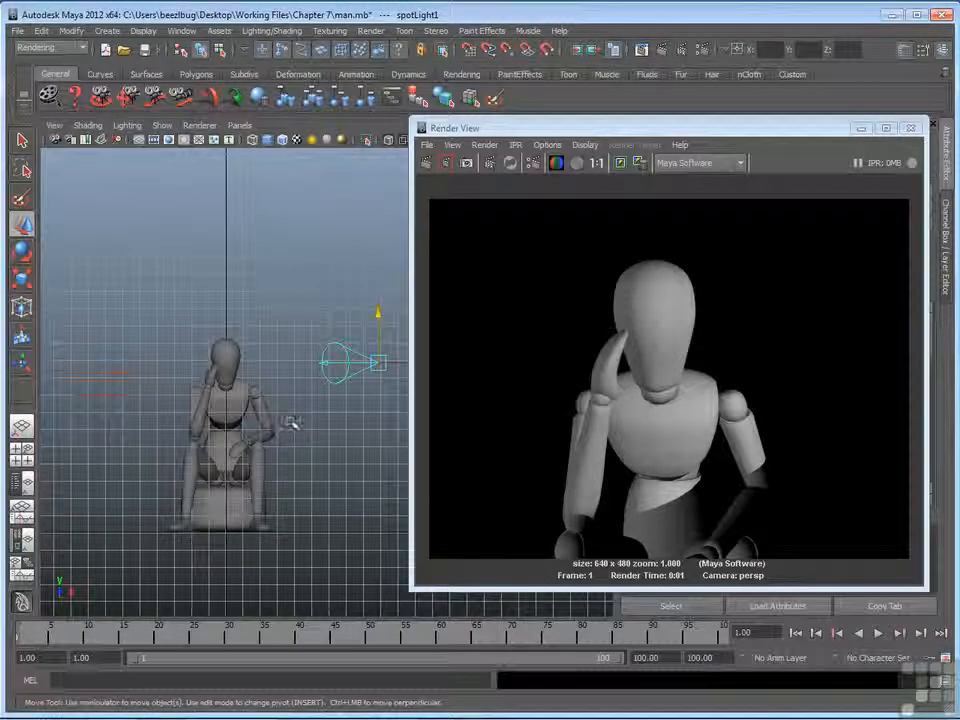
drag(377, 317, 381, 285)
key(e)
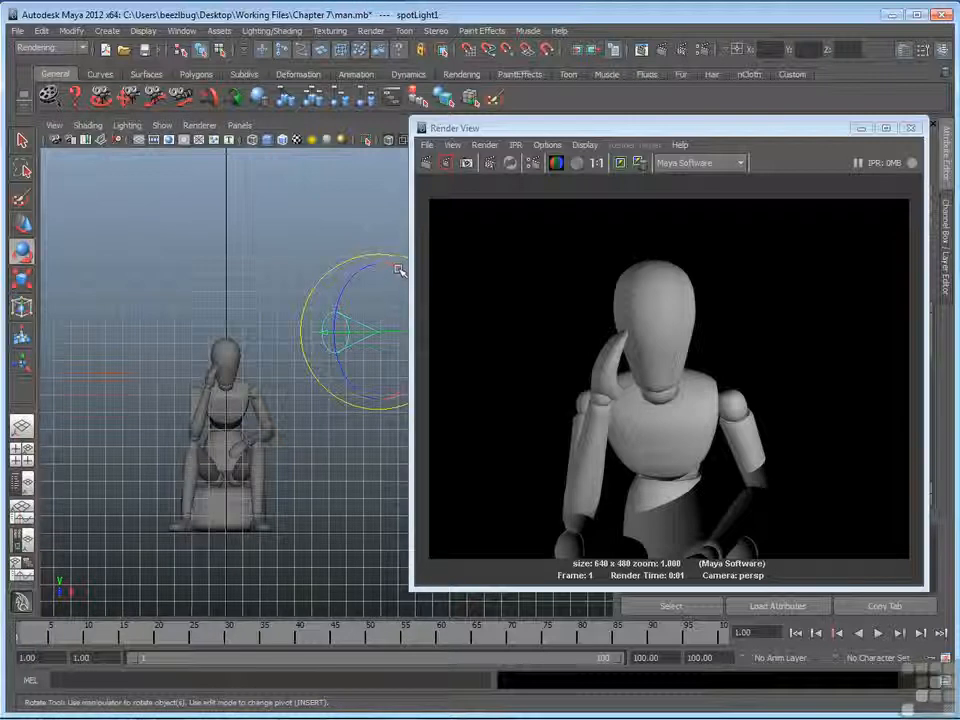
drag(390, 256, 375, 343)
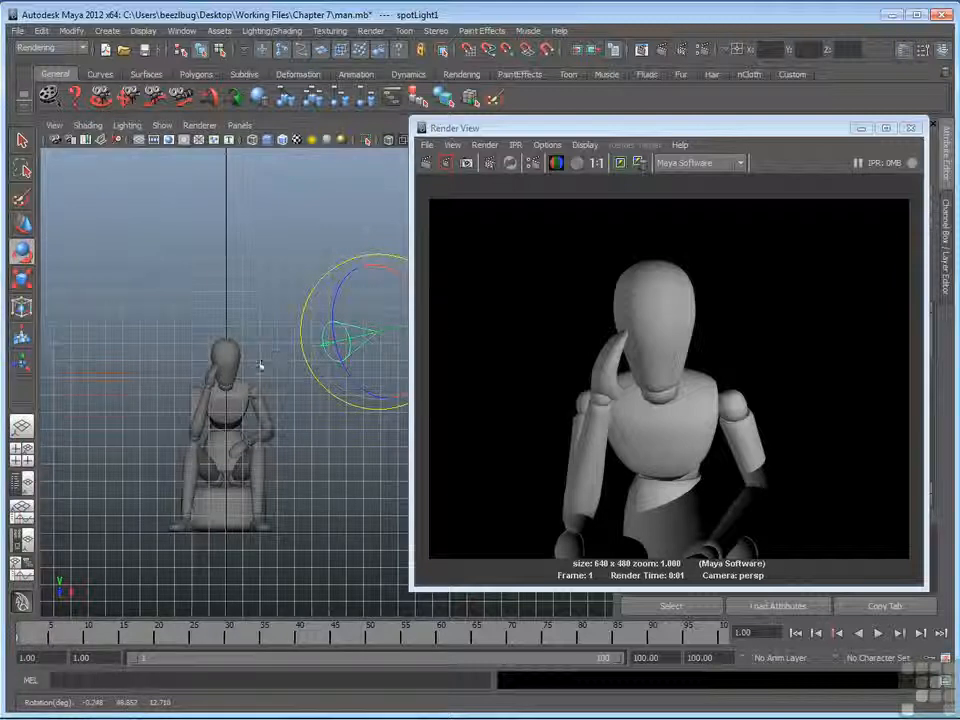
Tilt the directional light up toward the mannequin's head, to about 8.6 degrees in Z, and re-render the perspective view
click(122, 397)
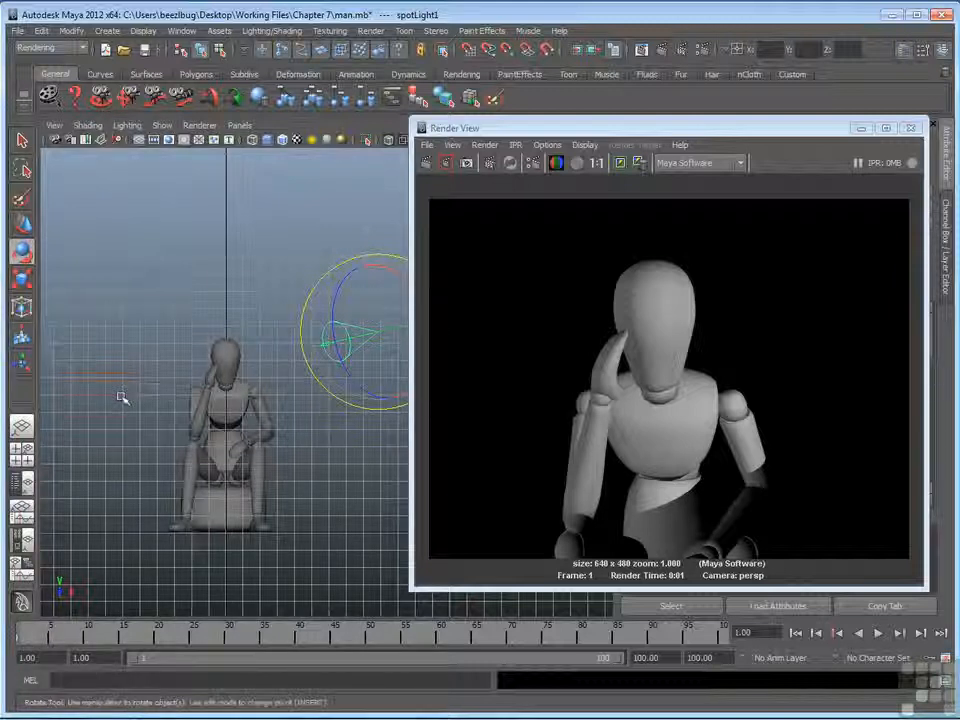
drag(110, 330, 95, 396)
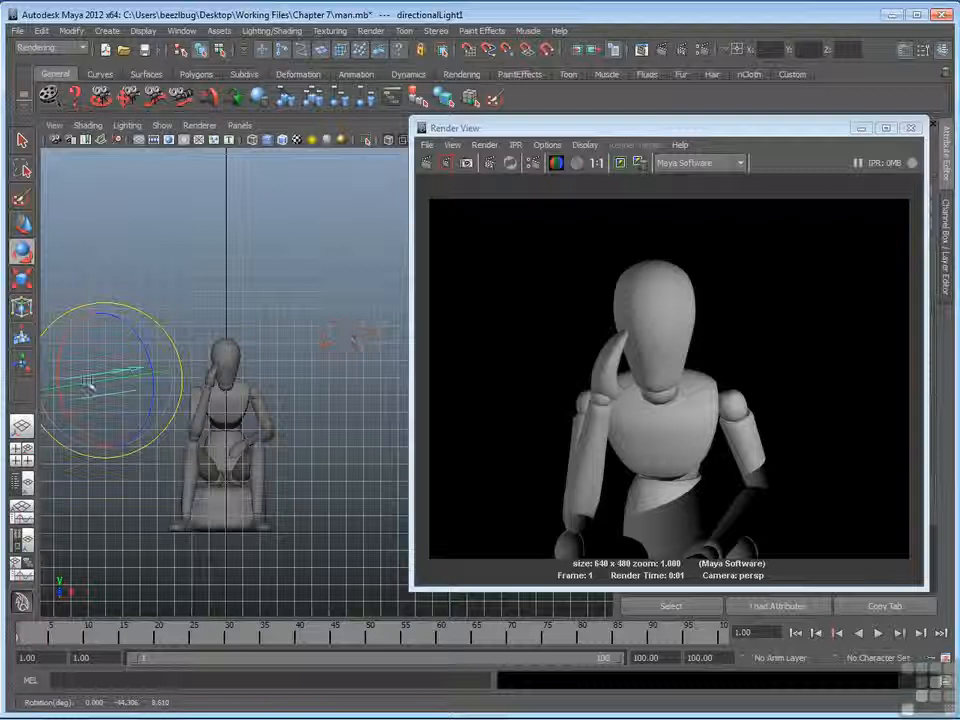
key(space)
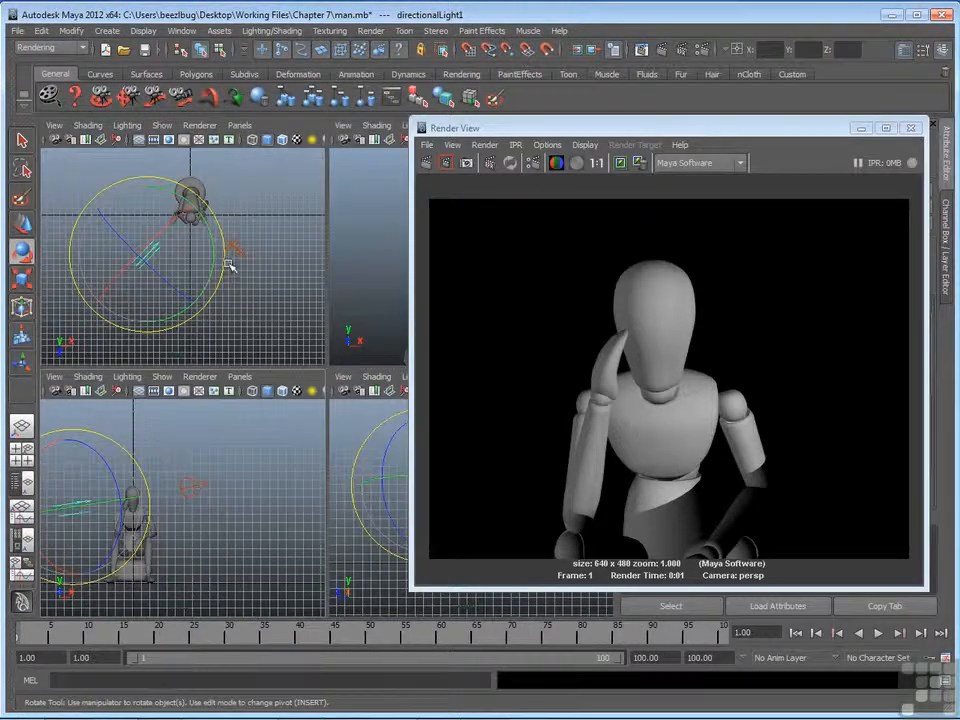
key(space)
alt+middle_drag(300, 364, 190, 401)
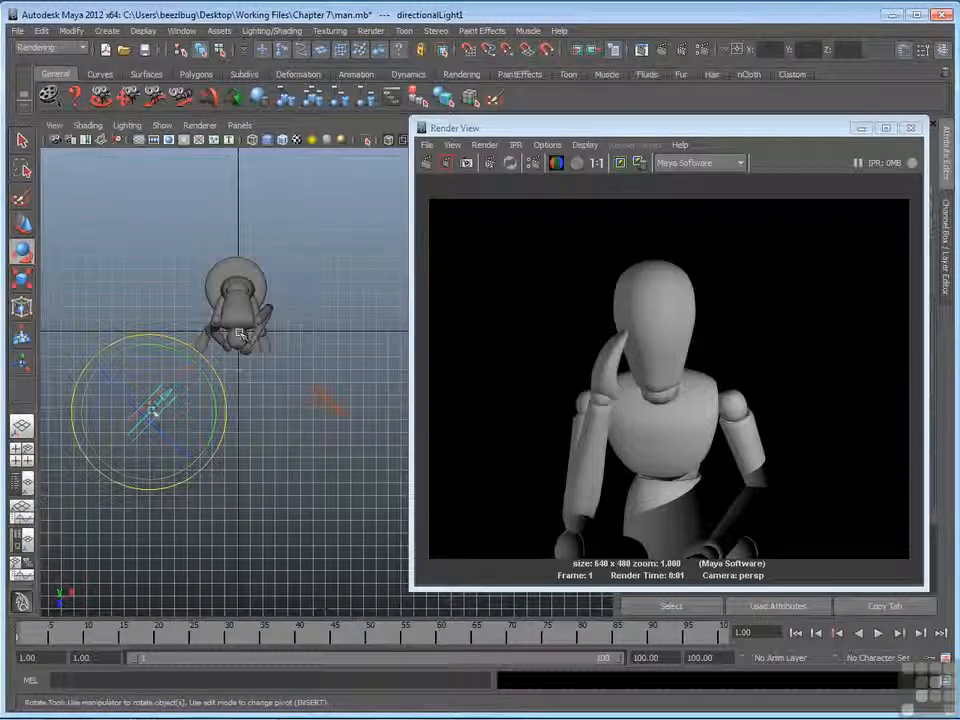
drag(157, 416, 215, 333)
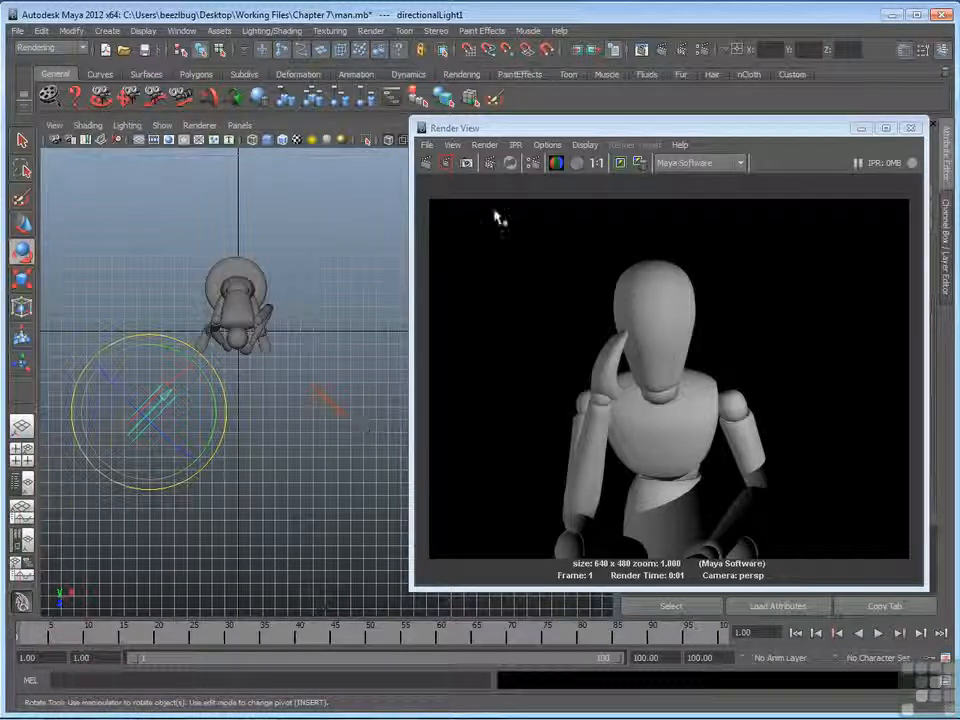
click(446, 162)
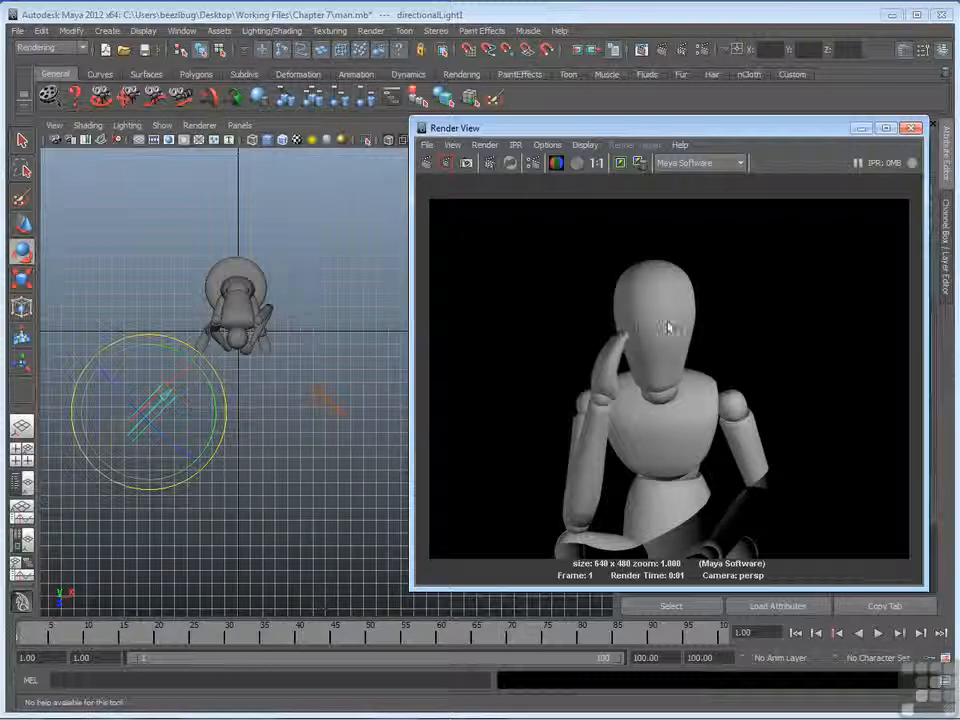
Reduce the directional light's intensity to 0.4 and re-render the perspective view
drag(679, 129, 443, 128)
drag(779, 356, 721, 356)
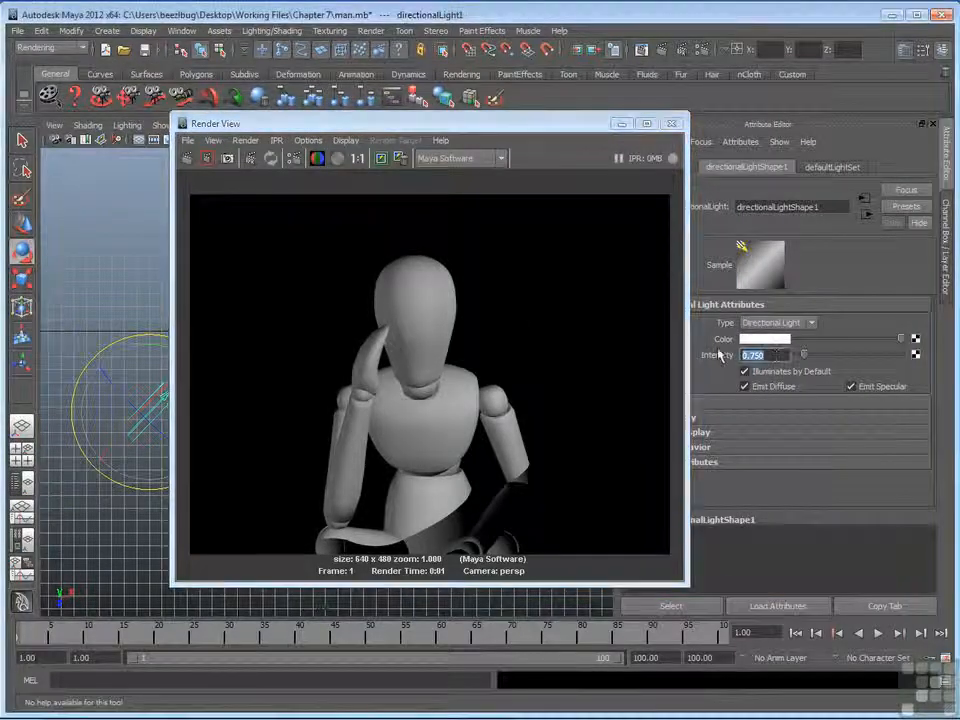
text(0.4)
key(Return)
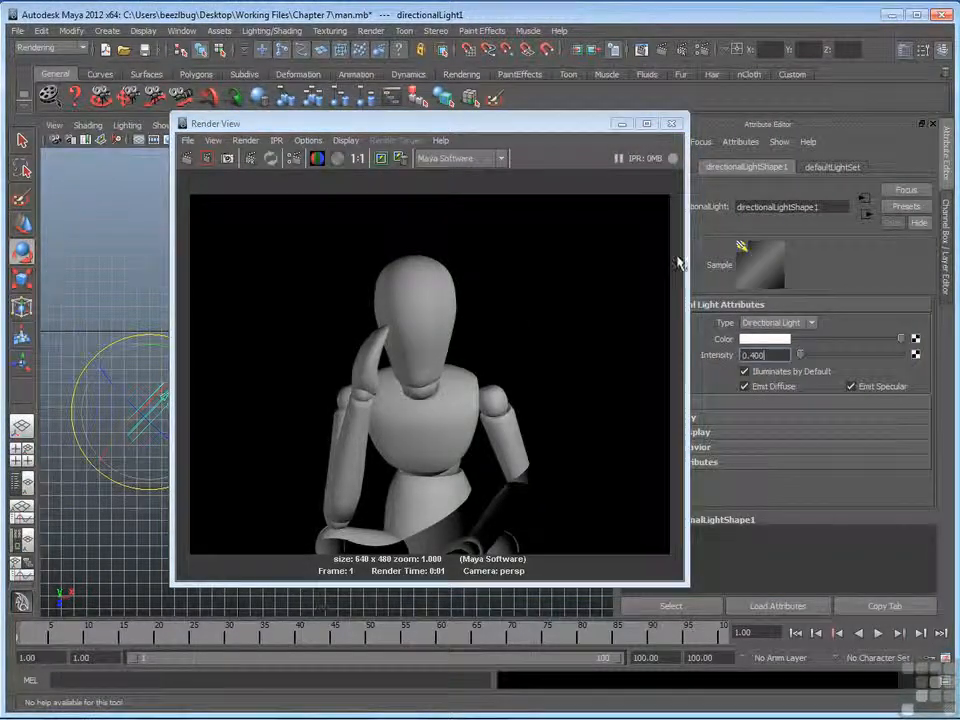
drag(525, 128, 625, 127)
click(287, 158)
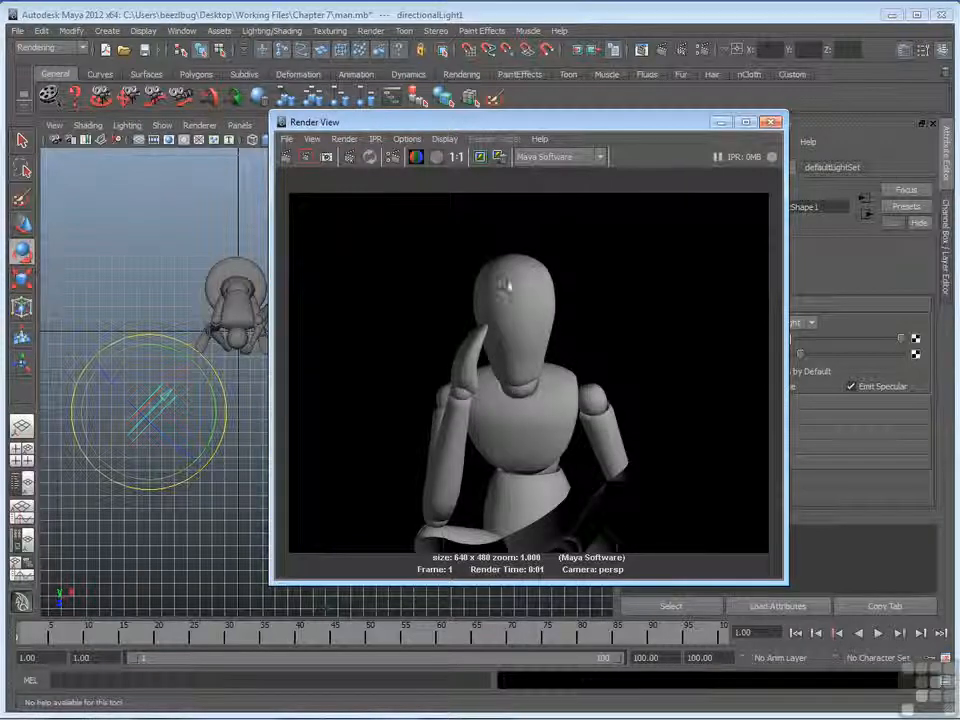
Widen the spot light's cone angle to about 84.88 and re-render the perspective view
drag(450, 123, 567, 128)
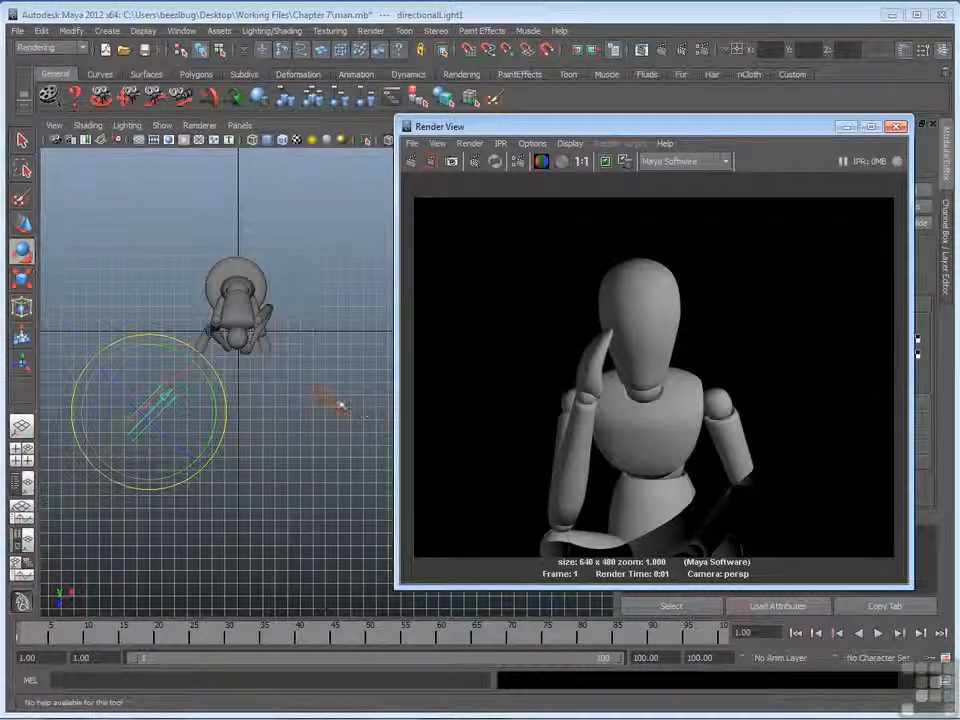
click(338, 405)
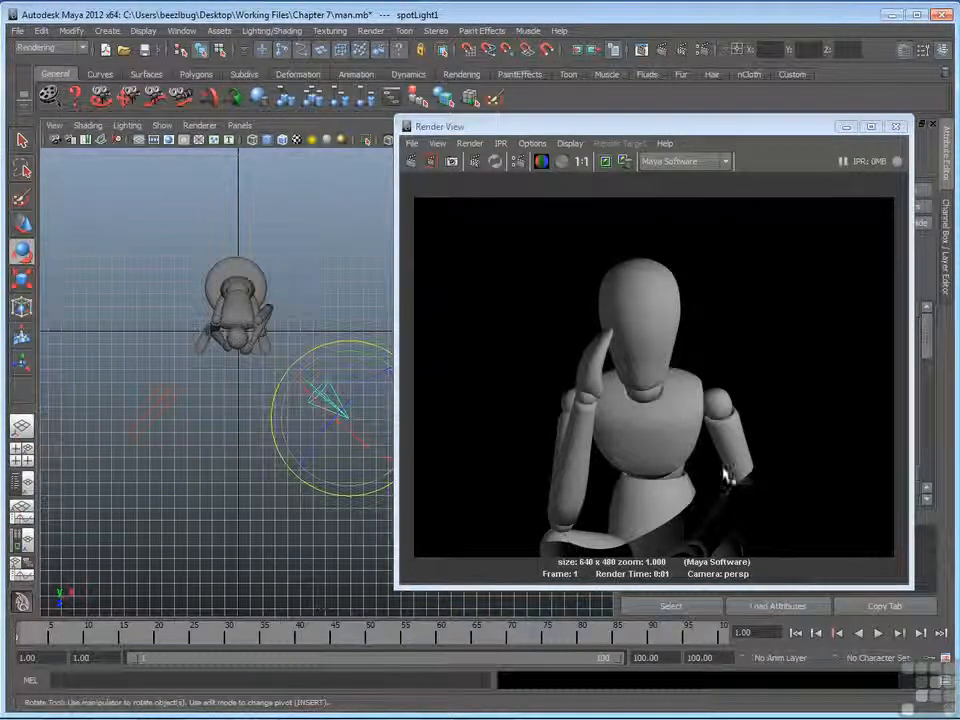
drag(734, 130, 437, 128)
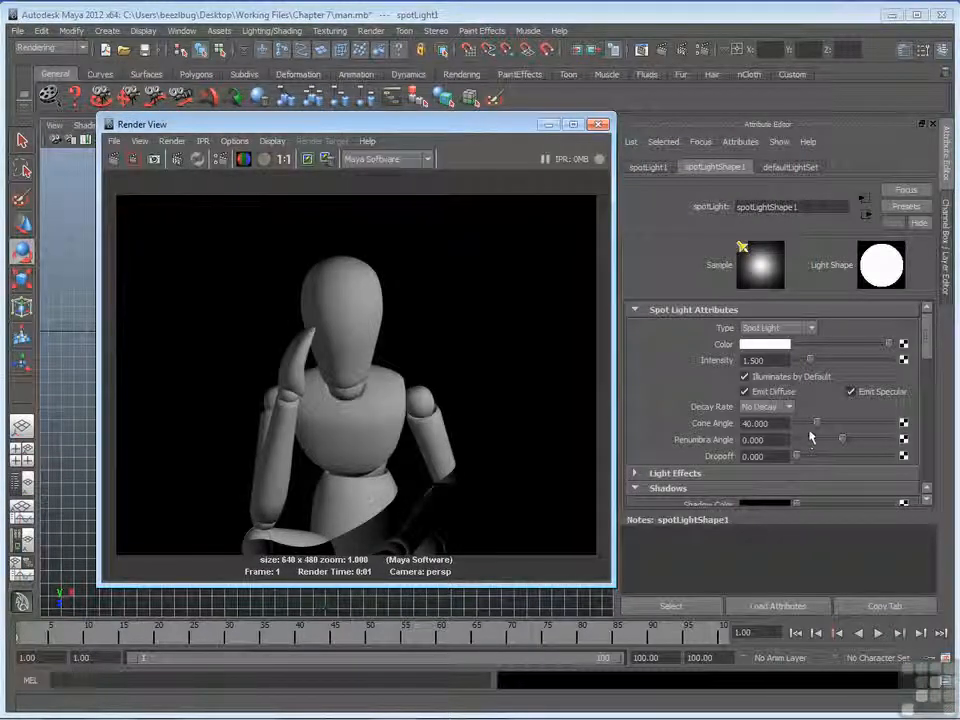
drag(472, 128, 760, 104)
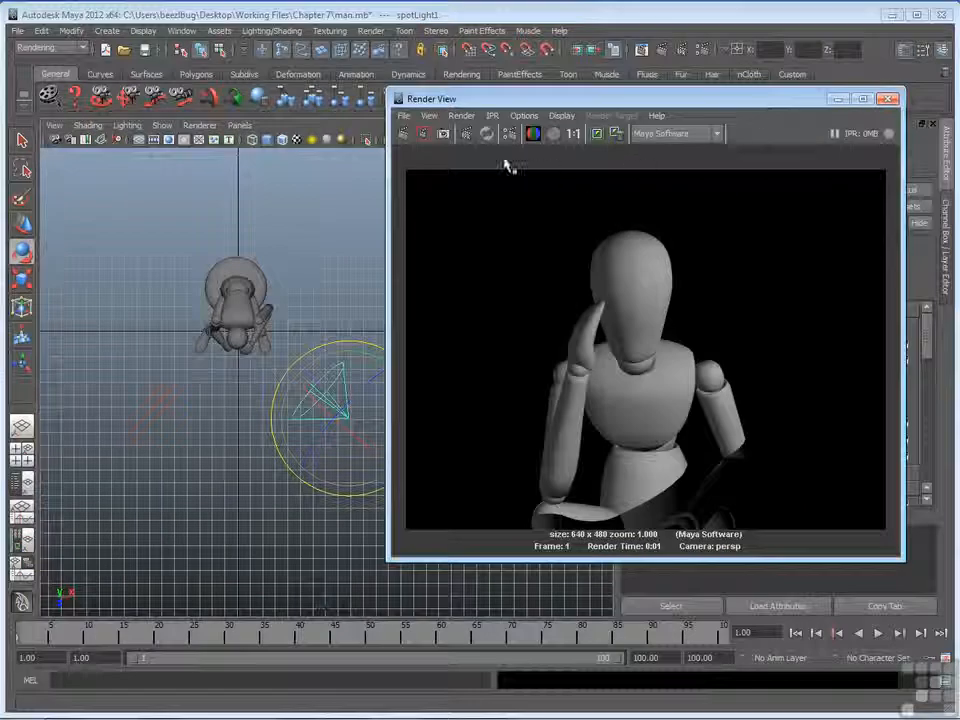
click(404, 133)
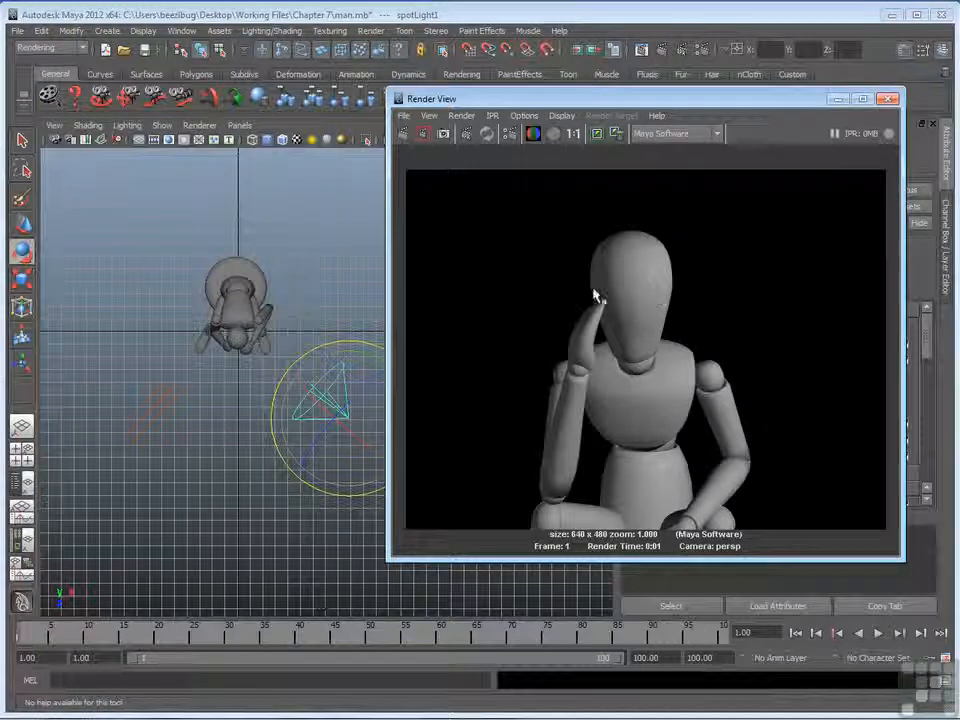
Set the spot light's intensity to 2 and re-render the perspective view
drag(700, 108, 518, 135)
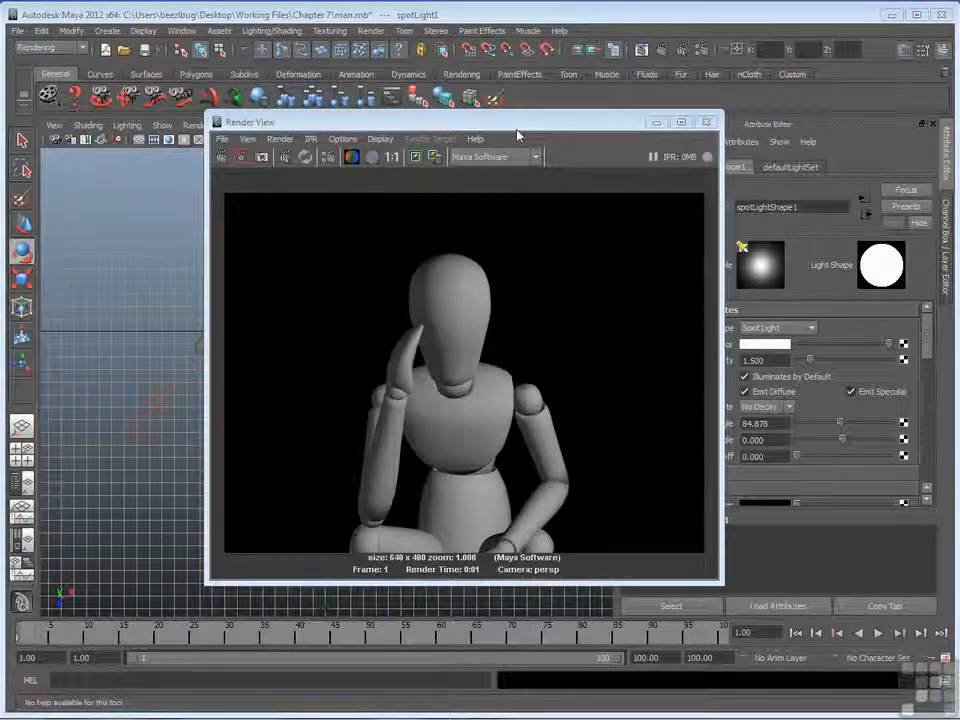
drag(517, 135, 414, 134)
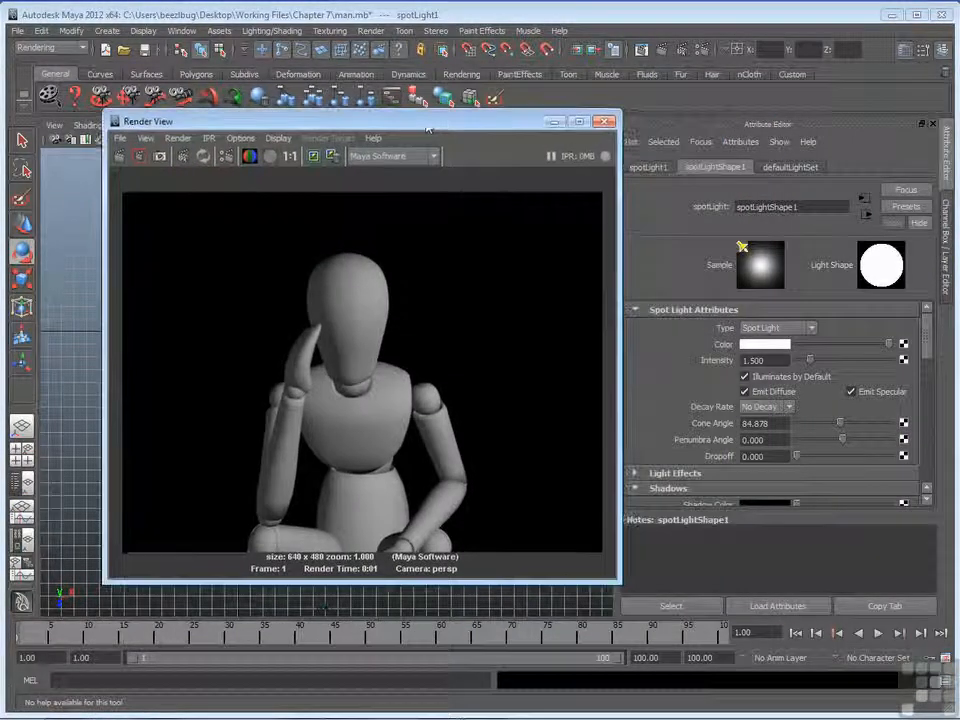
double_click(752, 360)
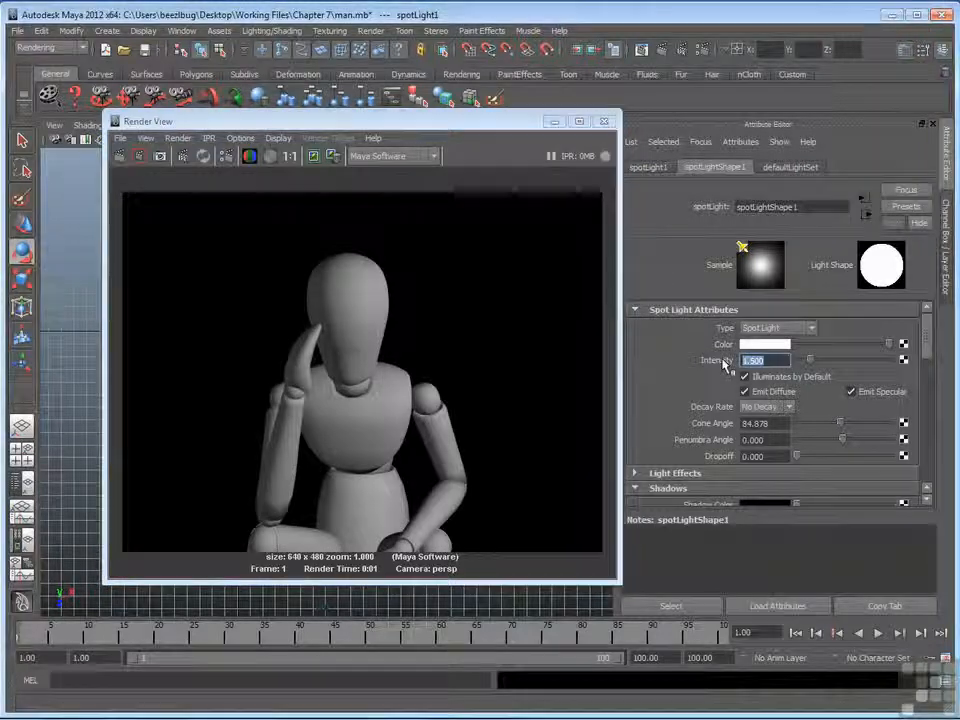
text(2)
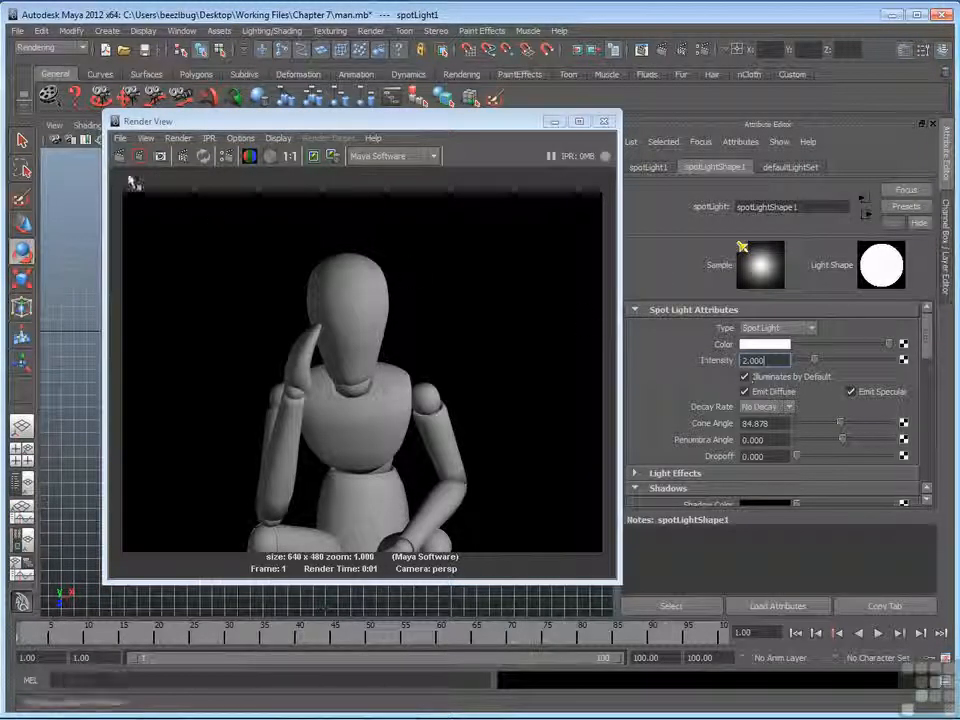
click(120, 158)
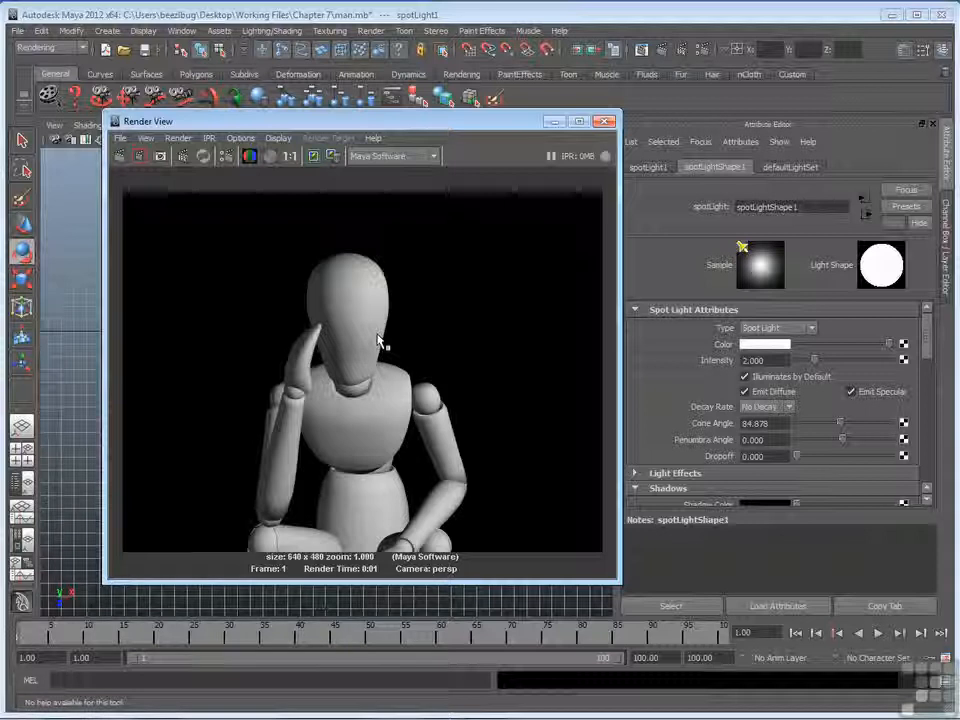
Create a second directional light after checking the placement of the existing lights in the top view
drag(389, 128, 662, 121)
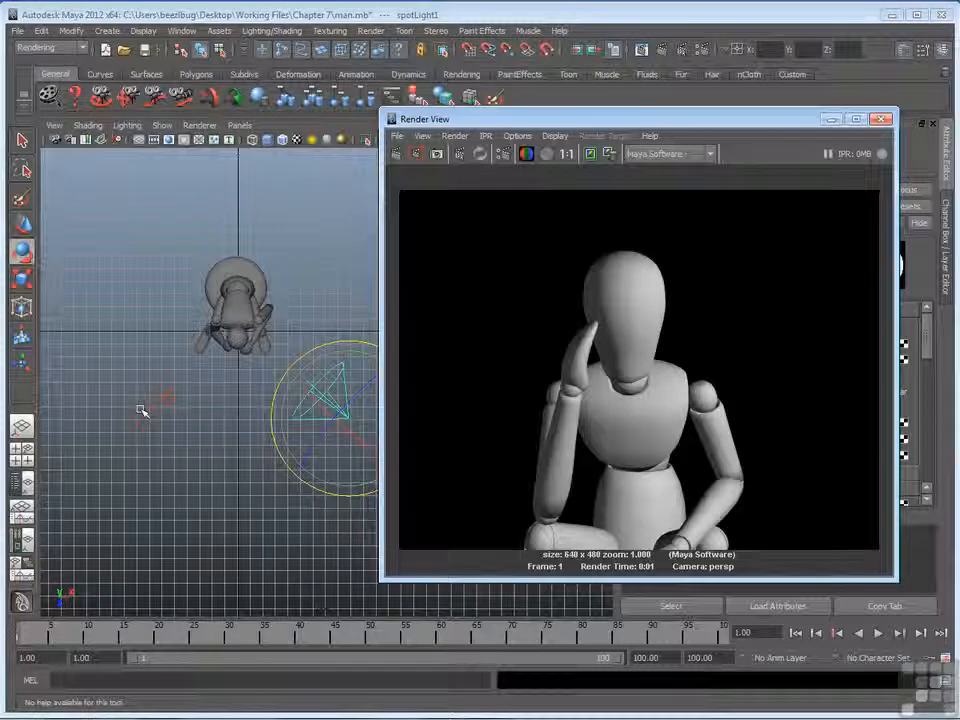
alt+middle_drag(193, 395, 175, 475)
click(210, 327)
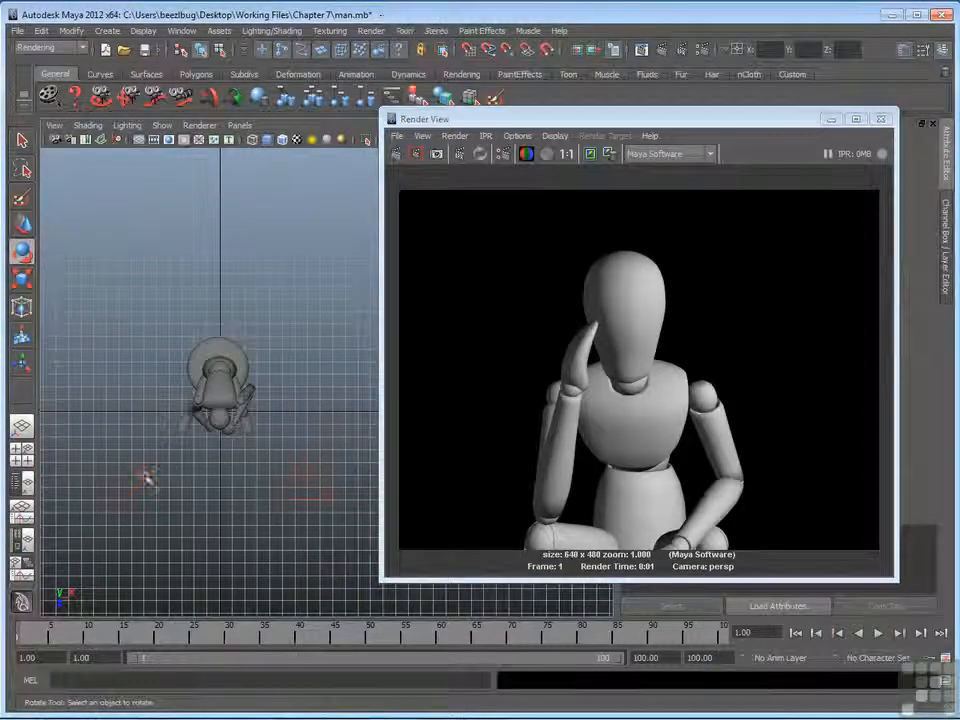
click(147, 509)
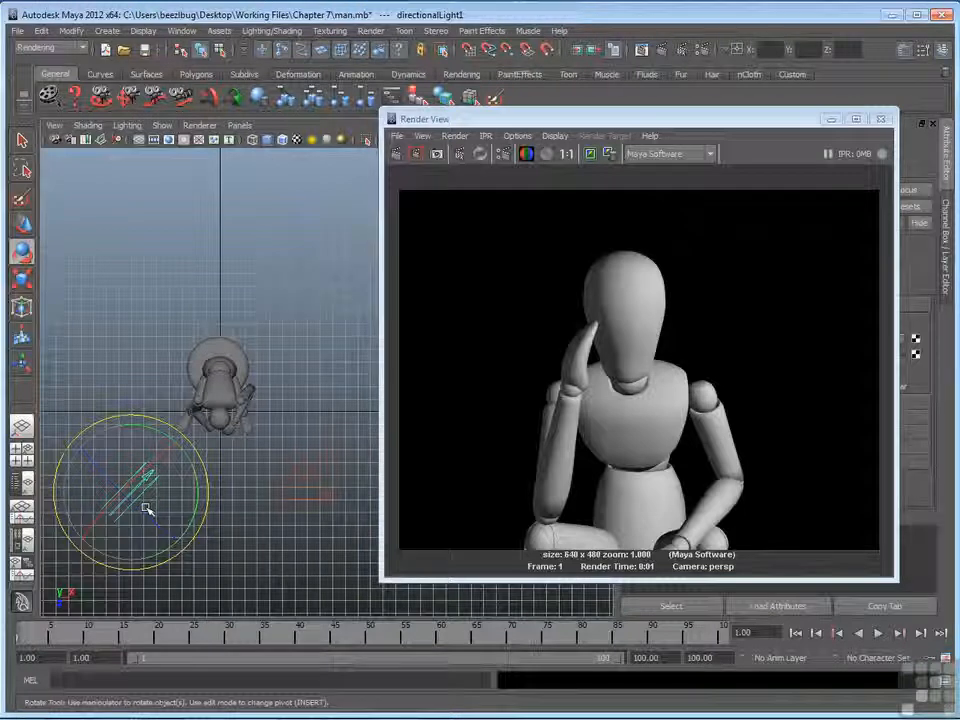
click(150, 390)
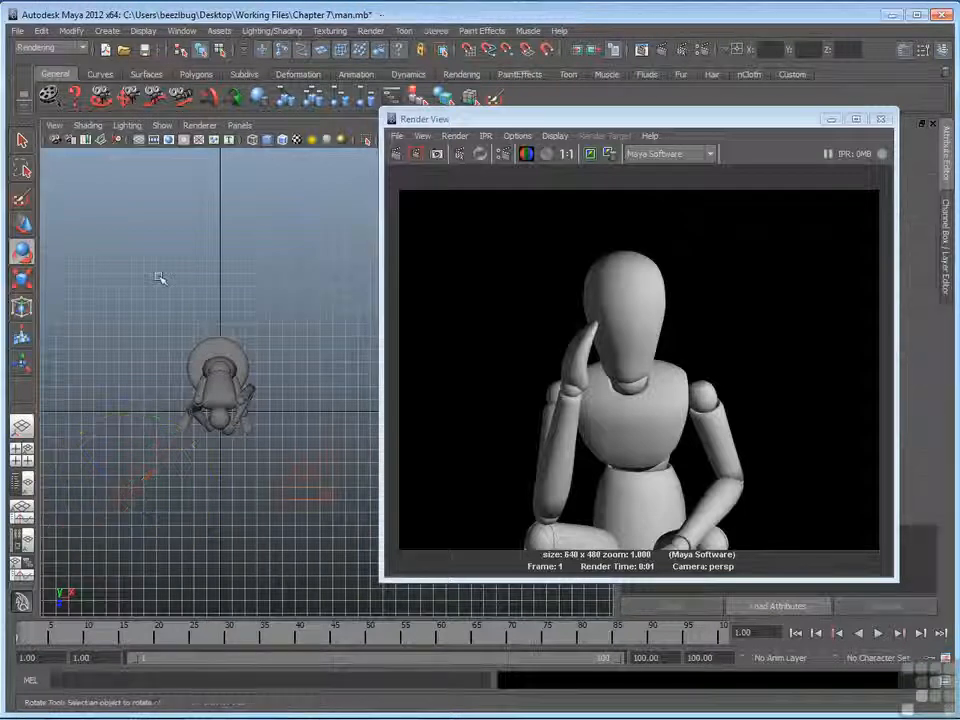
click(105, 31)
mouse_move(130, 109)
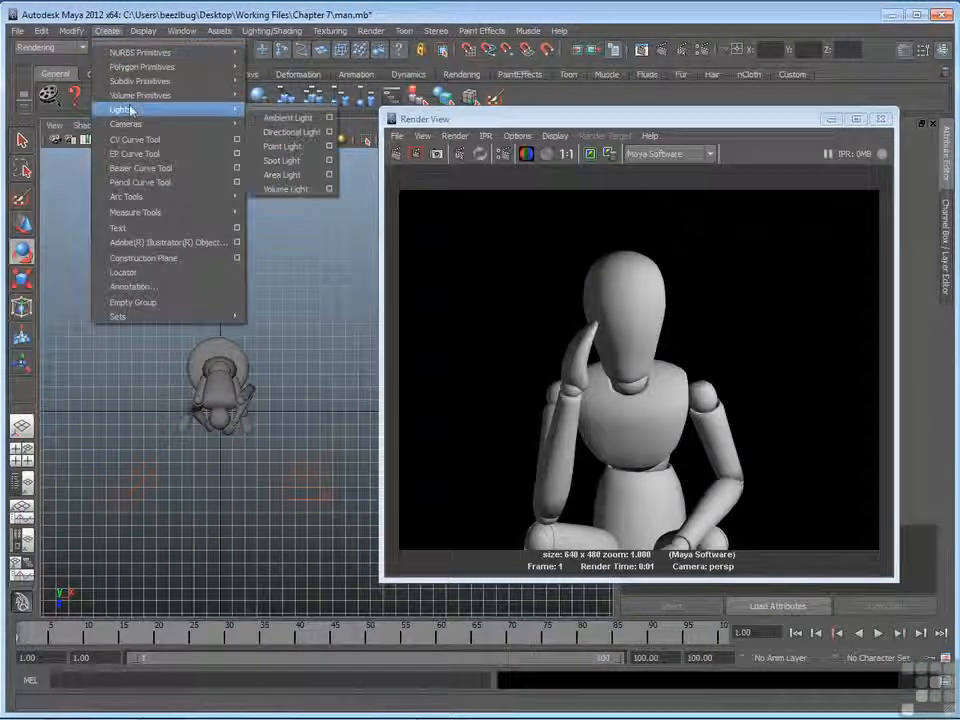
click(286, 131)
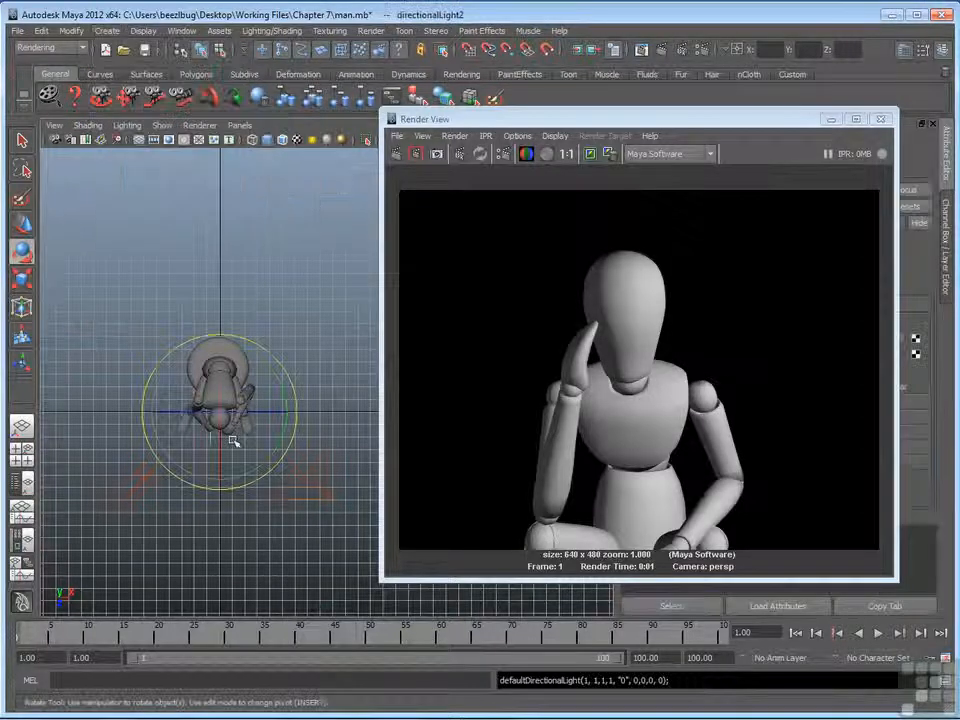
Move the new directional light behind the mannequin, to about -4.9 in Z, and rotate it about -183 degrees in Y to face the figure's back
key(w)
drag(221, 413, 231, 263)
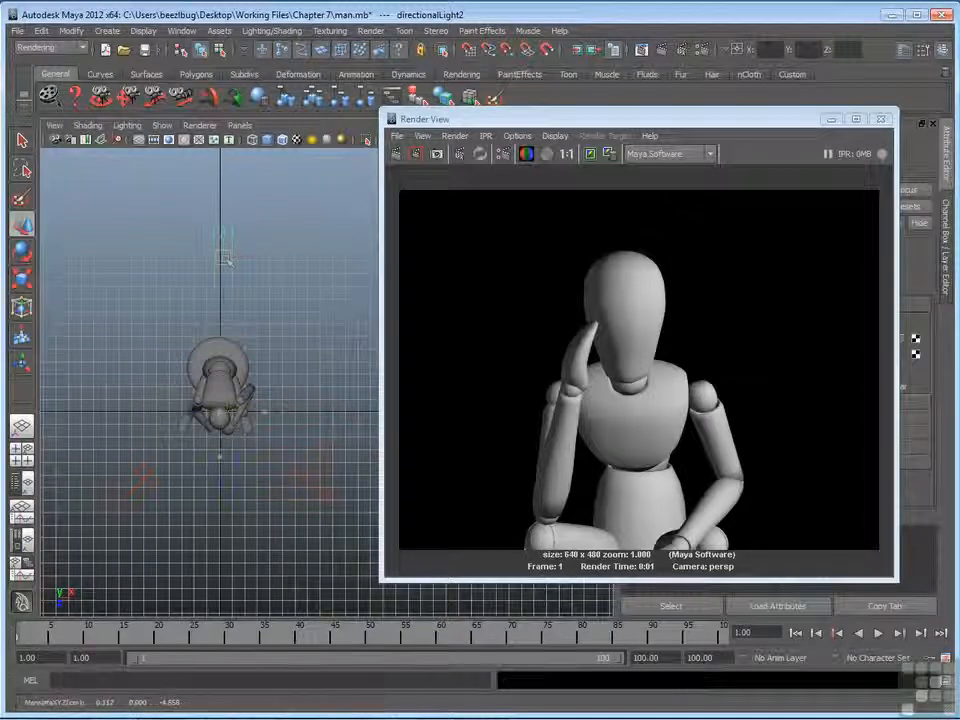
key(e)
drag(243, 371, 119, 309)
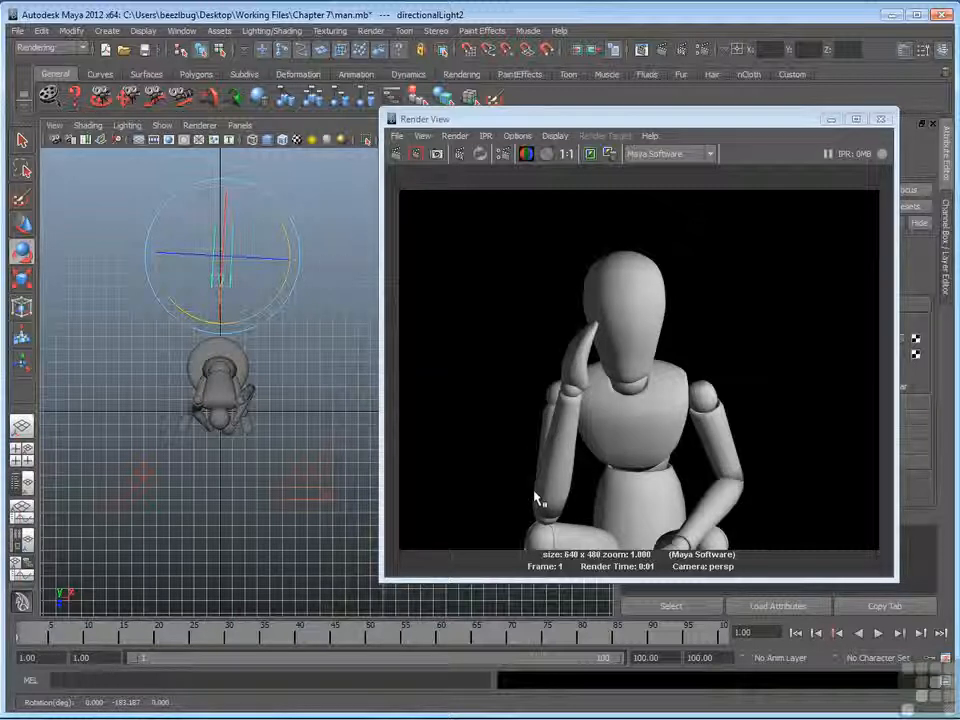
Raise the new directional light above the mannequin's head in the front view of the four-view layout
click(830, 119)
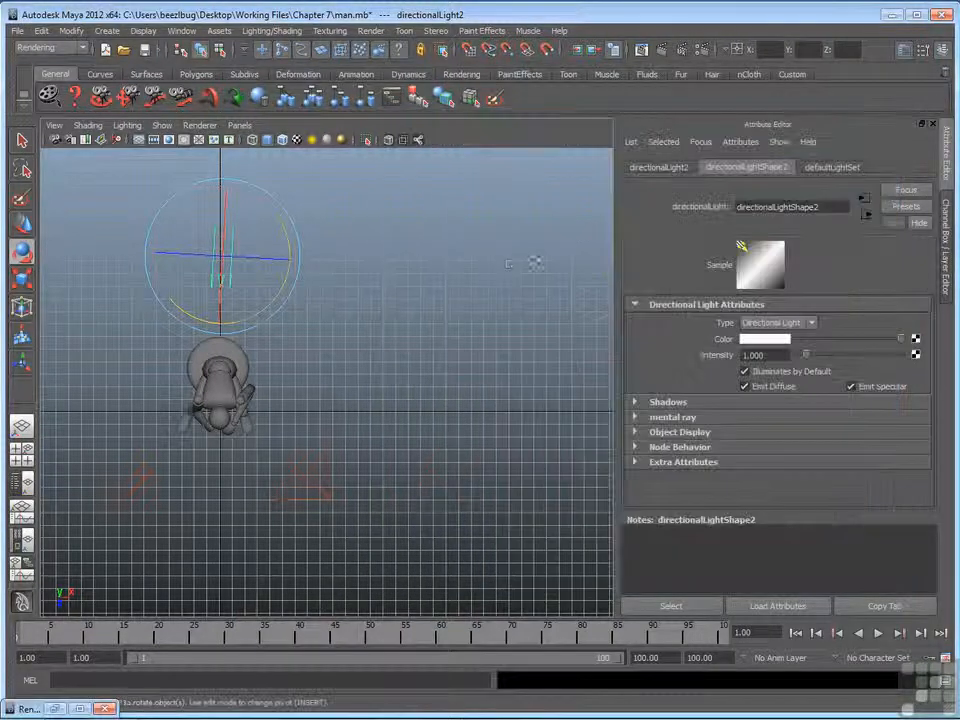
key(space)
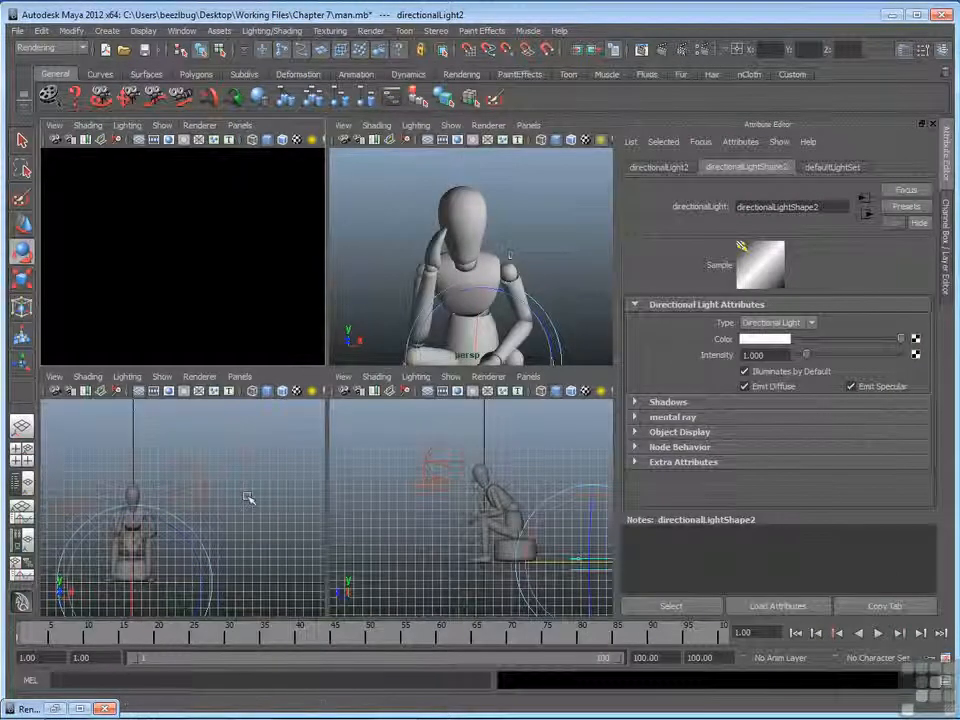
key(w)
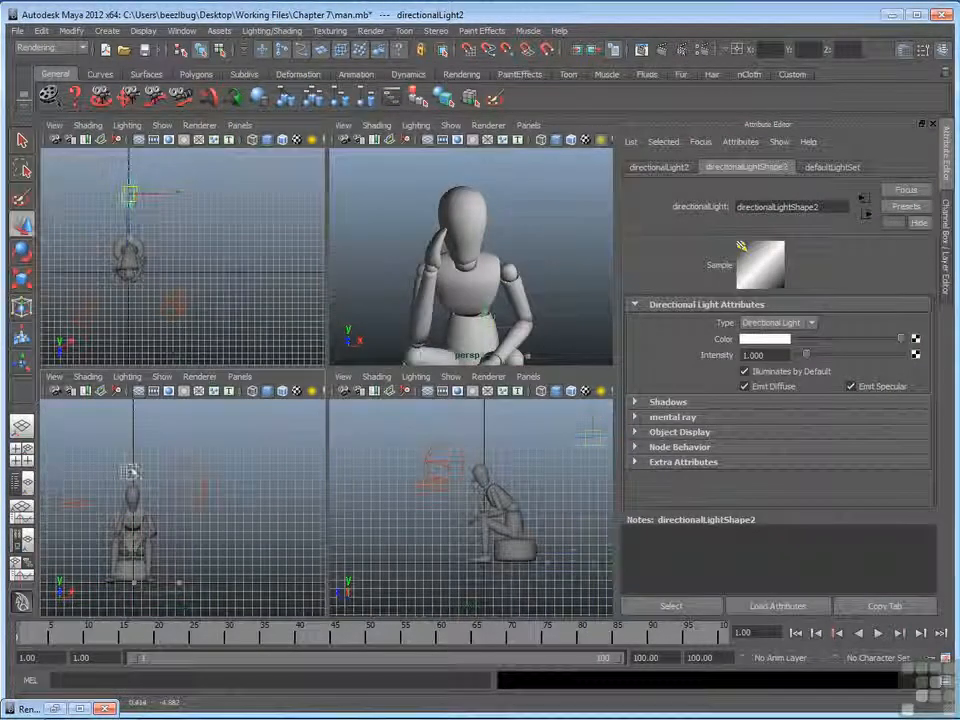
Rotate the rear directional light to shine diagonally across the mannequin's back and tilt it slightly
key(e)
drag(549, 176, 550, 178)
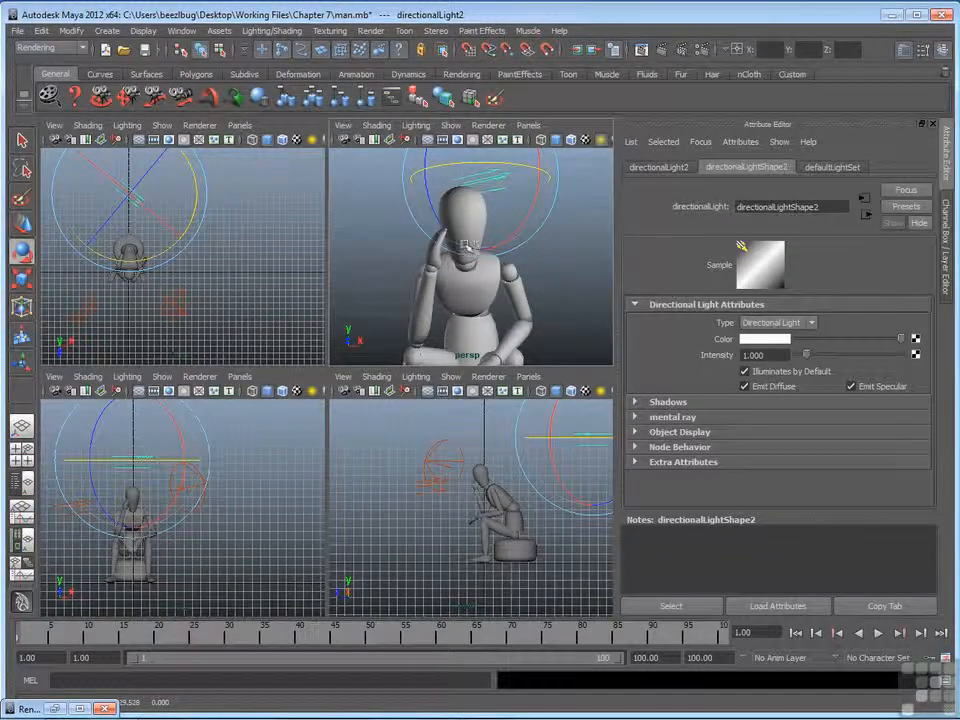
key(space)
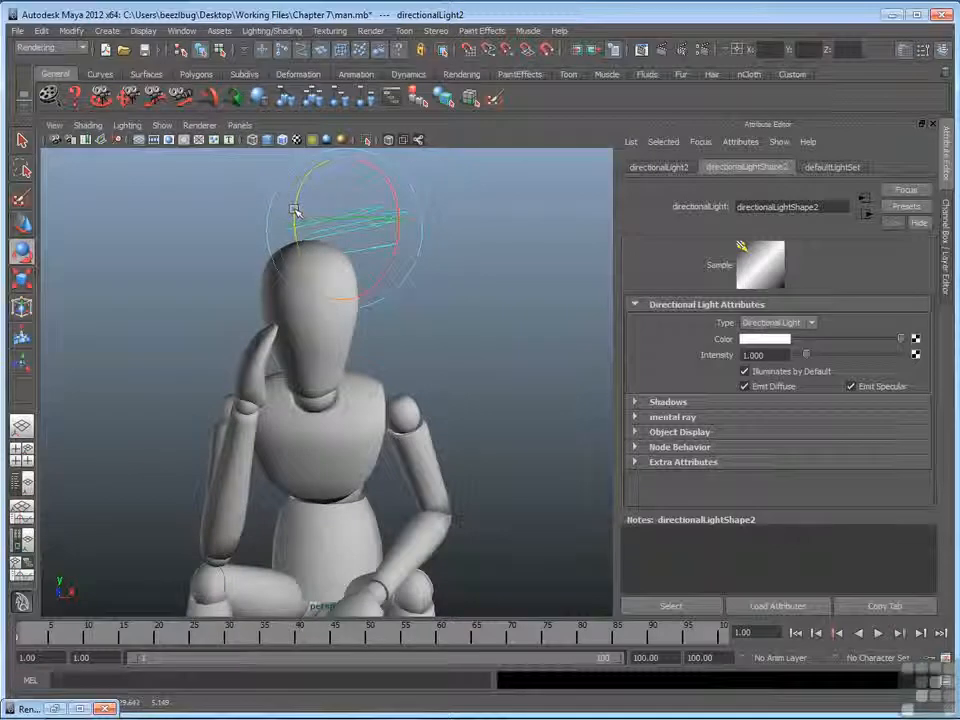
mouse_move(375, 218)
mouse_down()
mouse_move(287, 216)
mouse_move(381, 221)
mouse_up()
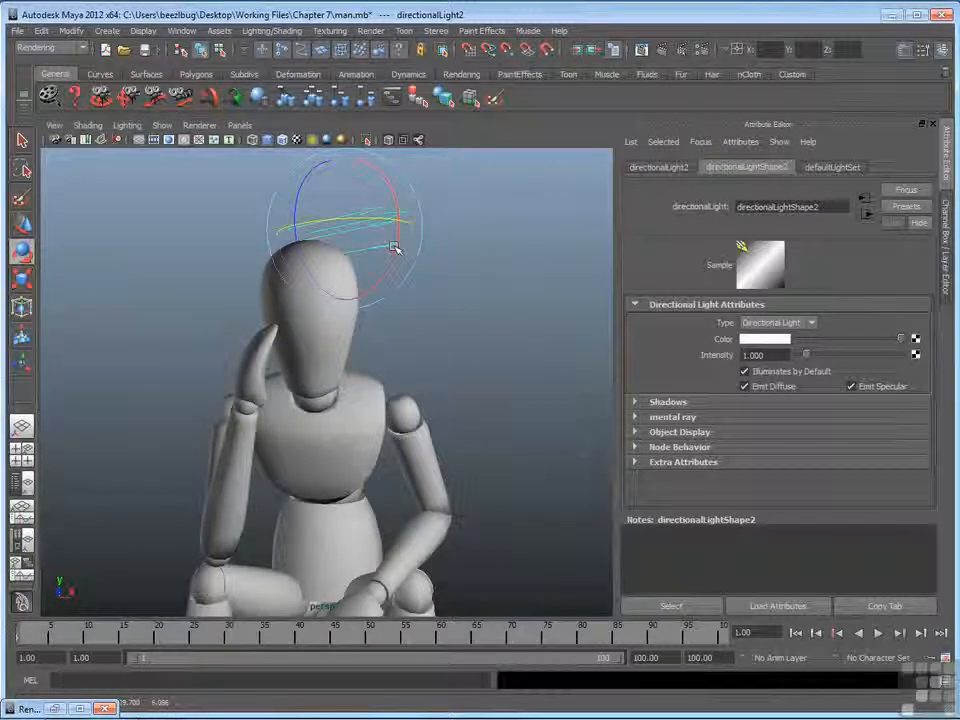
Set the rear directional light's intensity to 5
double_click(757, 356)
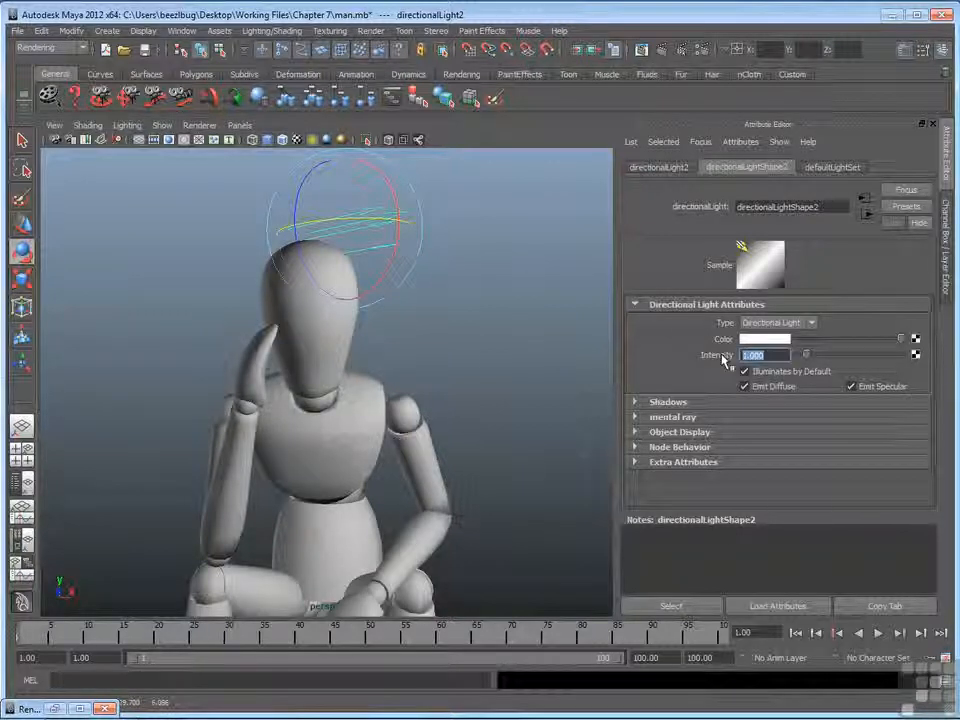
text(5)
key(Return)
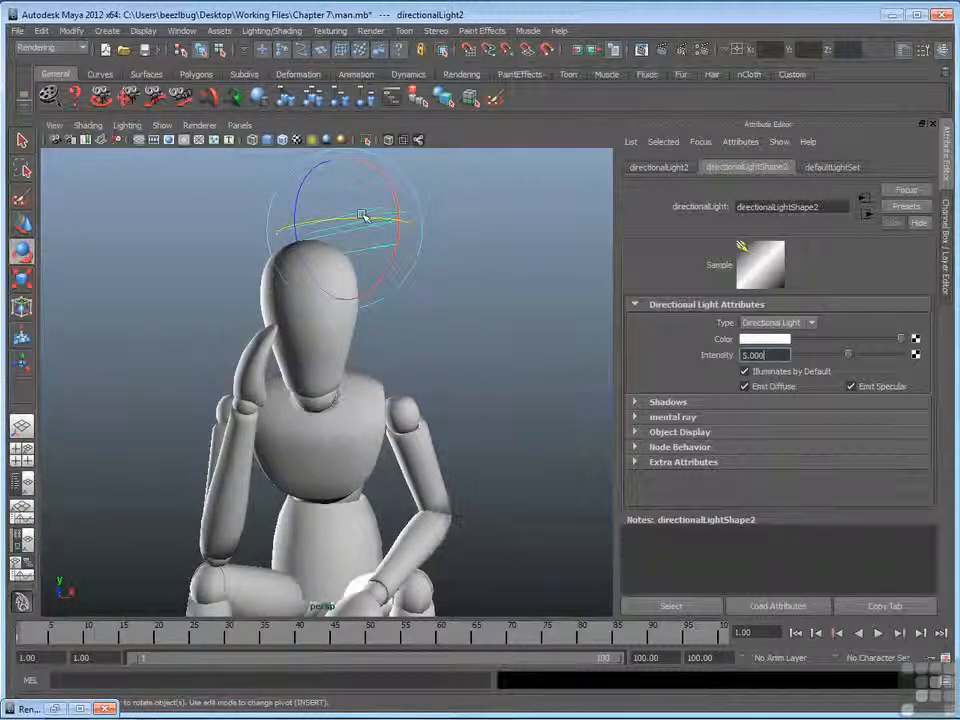
Turn the rear directional light further around its vertical axis and re-render the perspective view
mouse_move(364, 216)
mouse_down()
mouse_move(345, 217)
mouse_move(384, 199)
mouse_move(333, 231)
mouse_up()
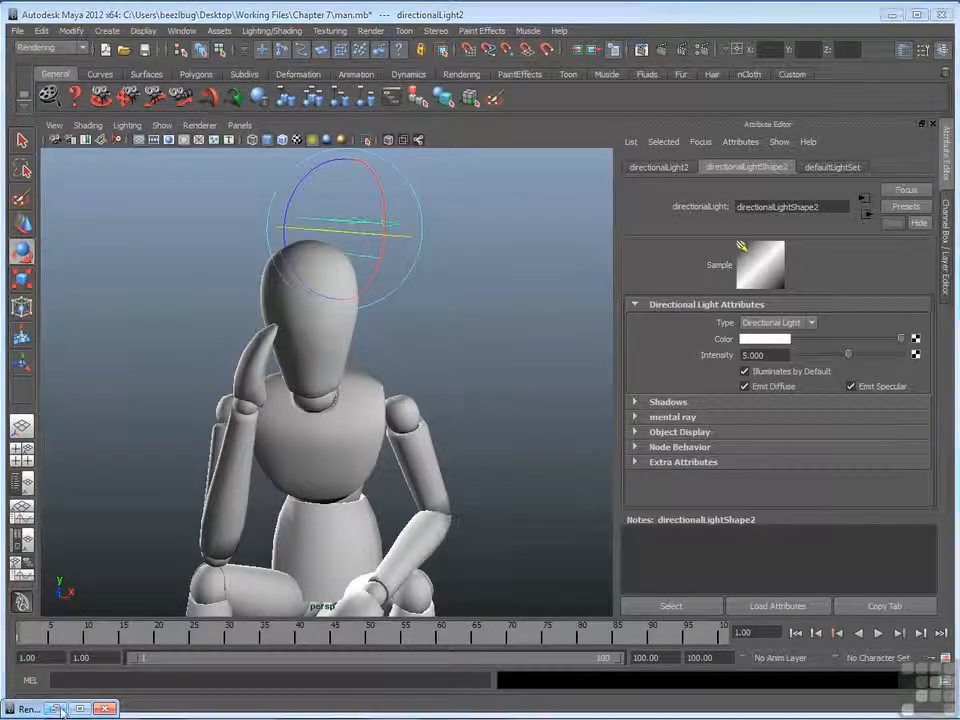
click(56, 709)
click(397, 155)
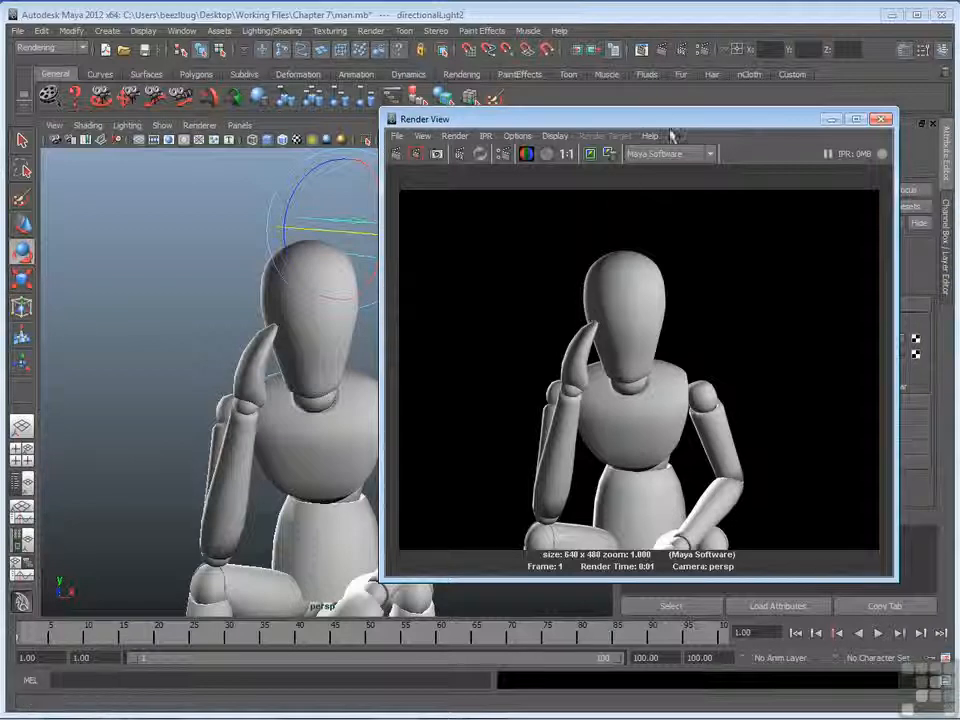
Reduce the rear directional light's intensity to 2 and re-render the perspective view
key(ctrl+a)
drag(655, 119, 432, 111)
drag(778, 355, 737, 357)
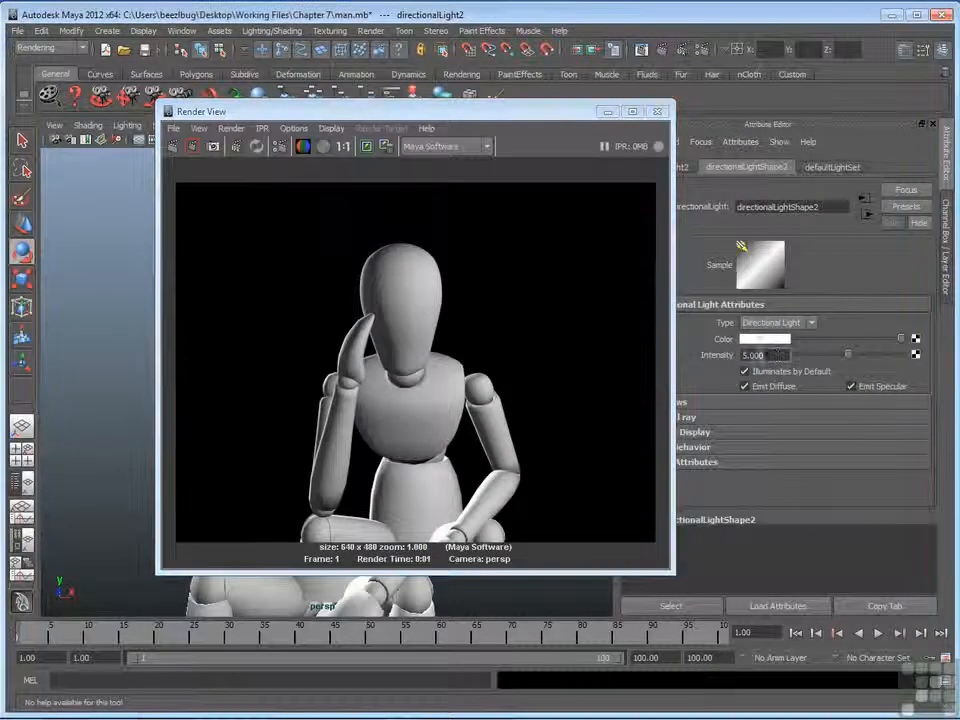
text(2)
key(Return)
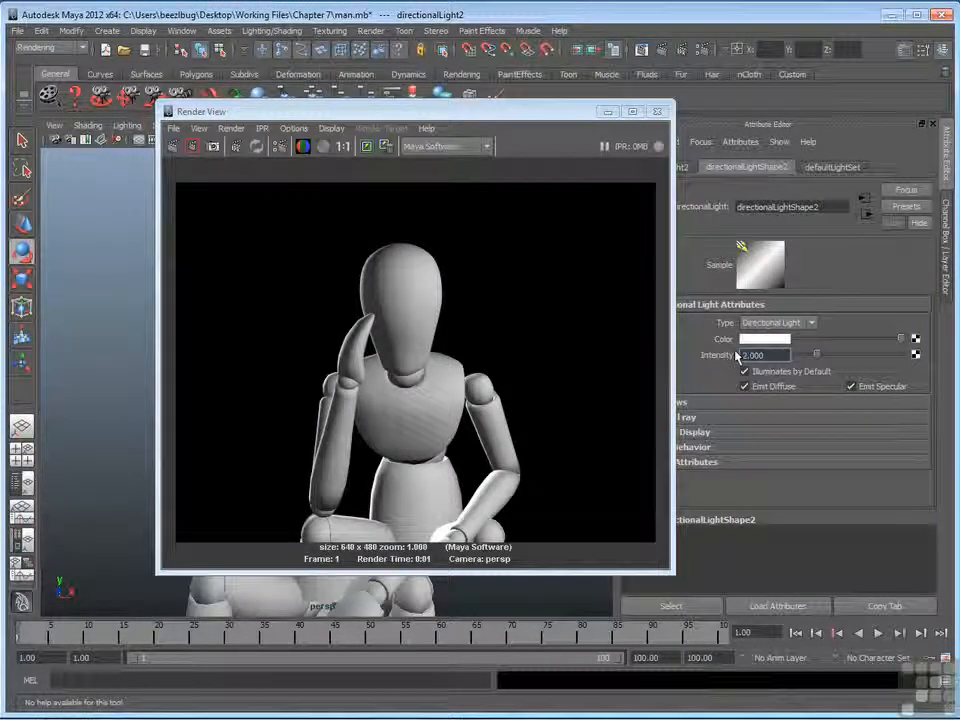
click(174, 146)
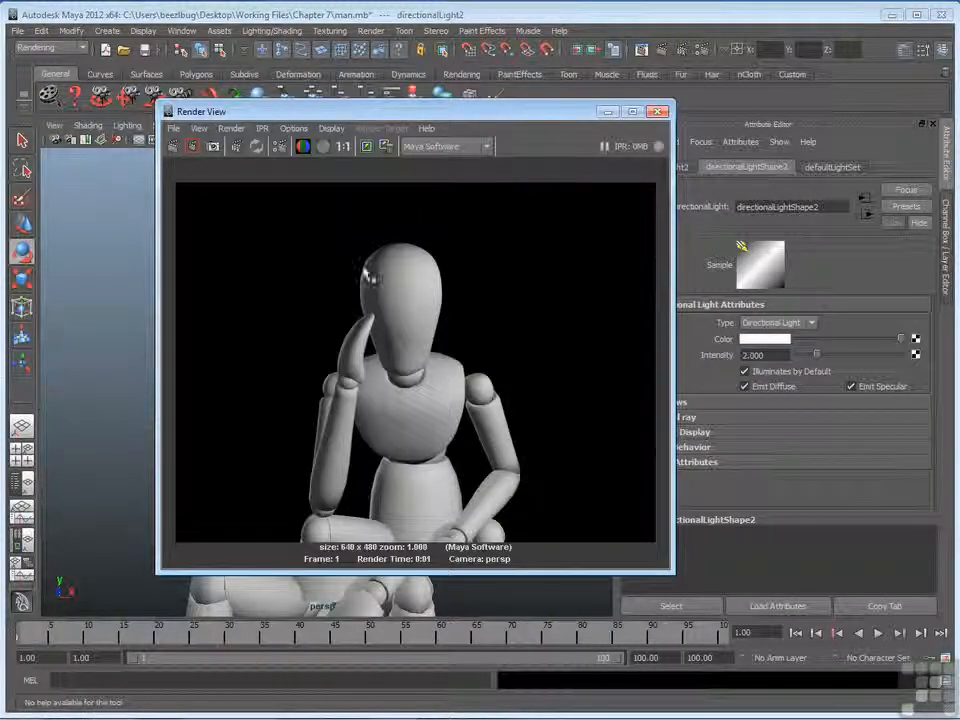
Adjust the rear directional light's rotation to about -17.5, -135.6, 7.1 degrees, re-rendering to compare angles
drag(320, 112, 544, 122)
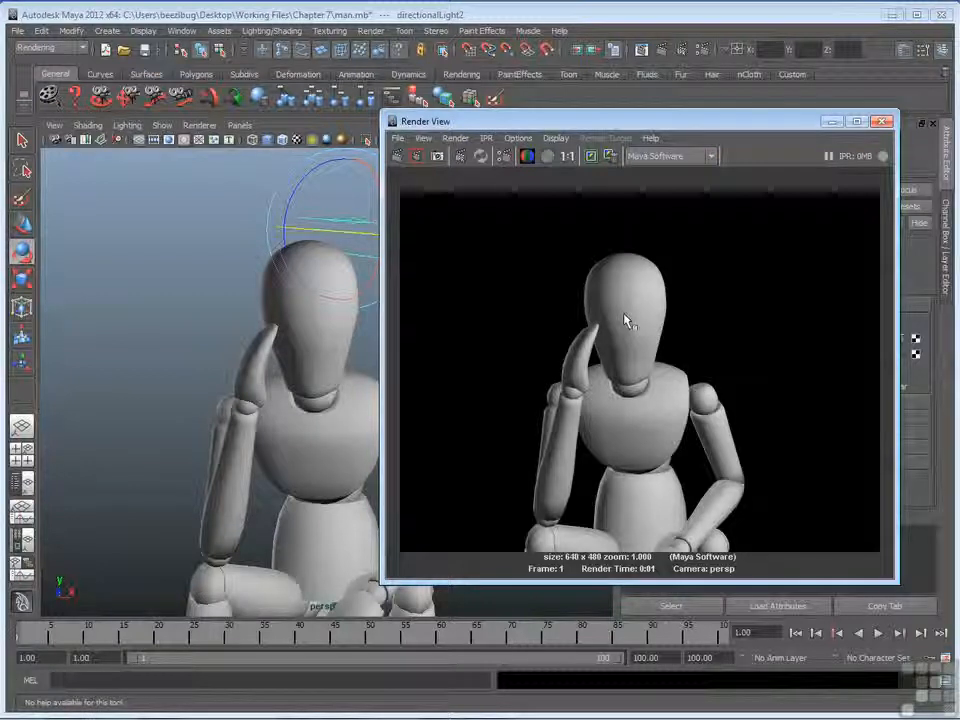
drag(314, 230, 340, 232)
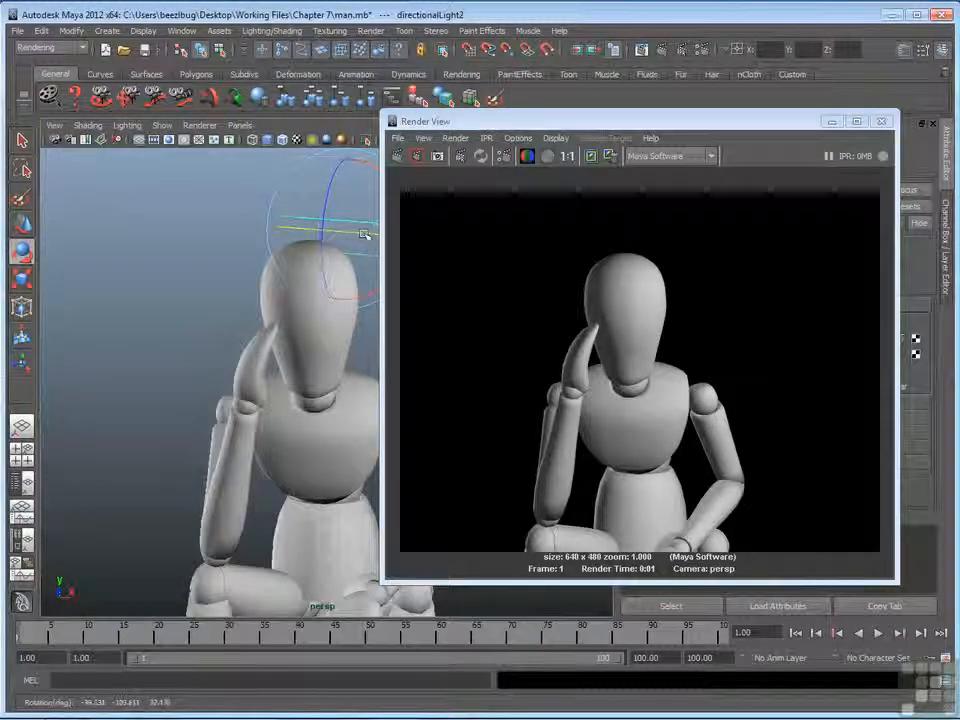
click(397, 156)
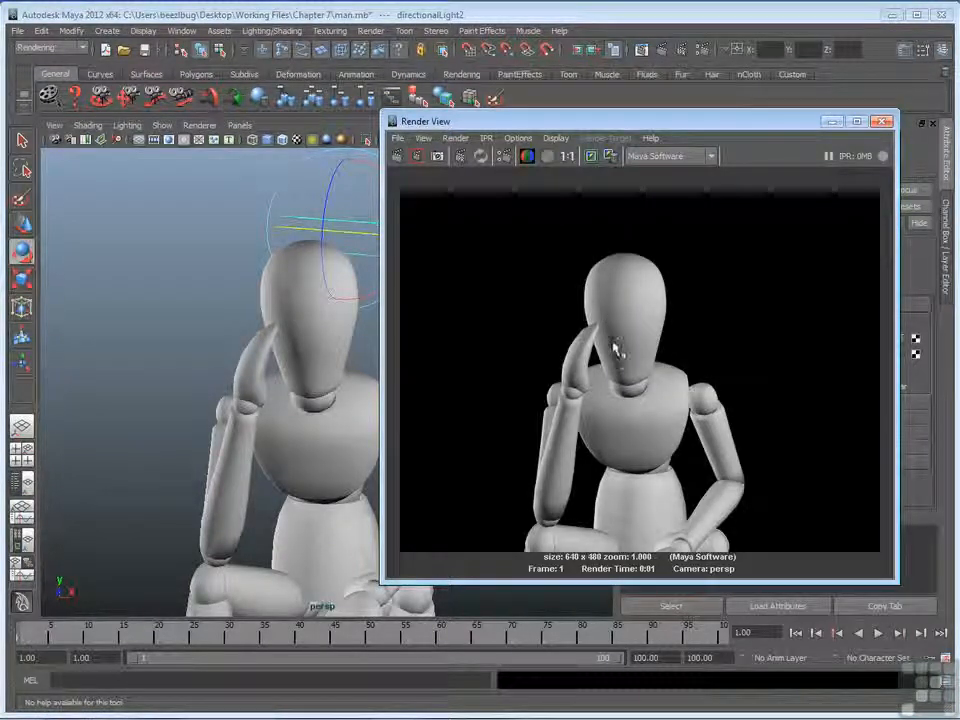
drag(357, 232, 318, 232)
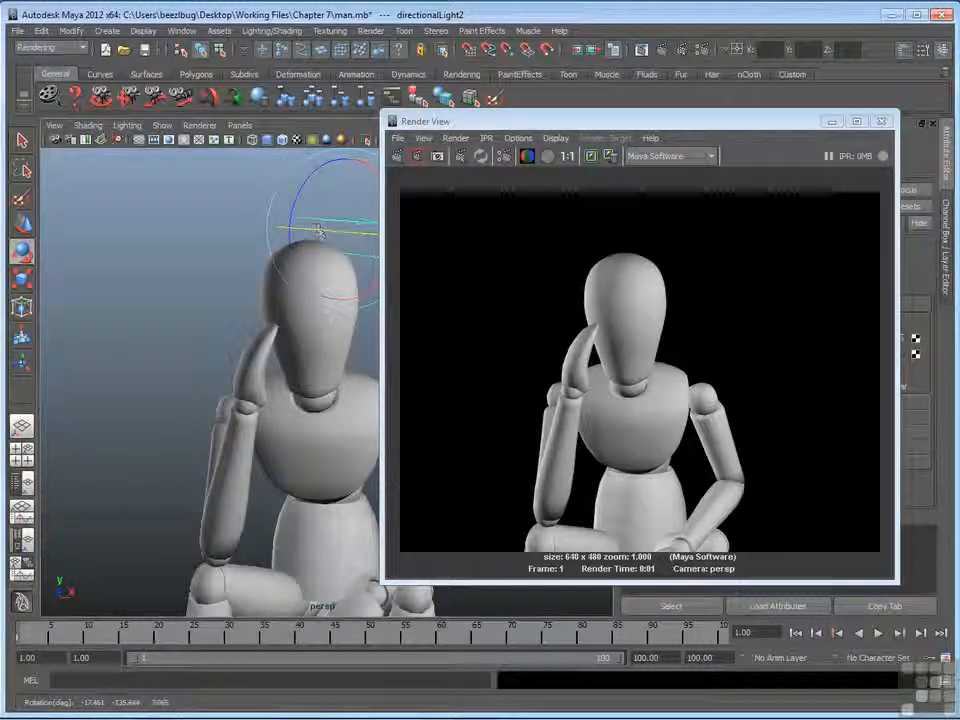
click(417, 156)
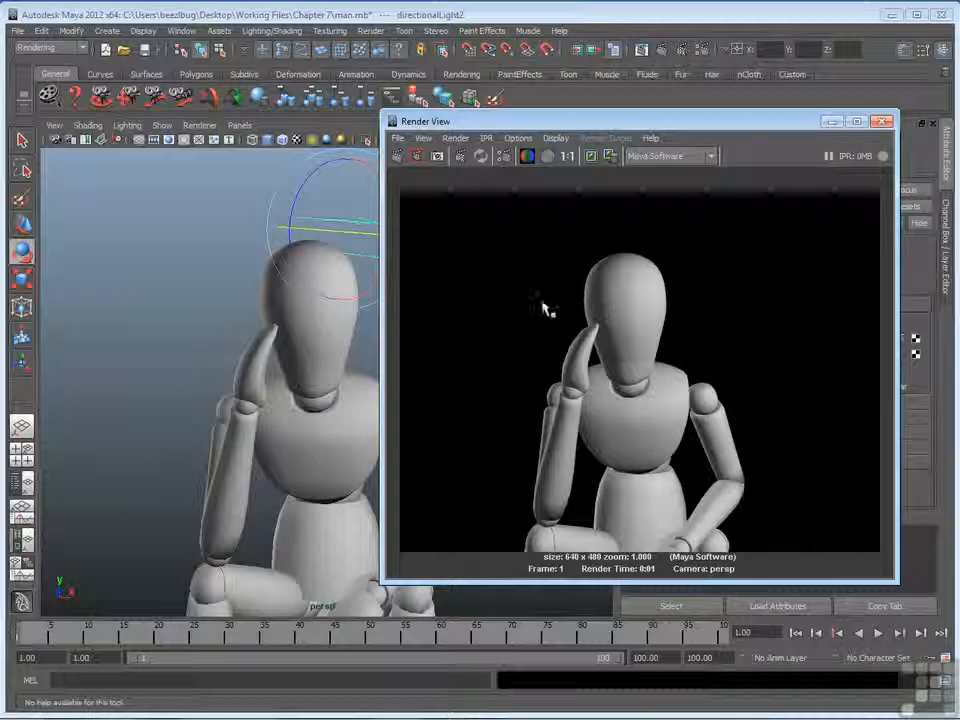
Select the spot light, the front directional light and the rear directional light in turn to review their placement around the mannequin
key(space)
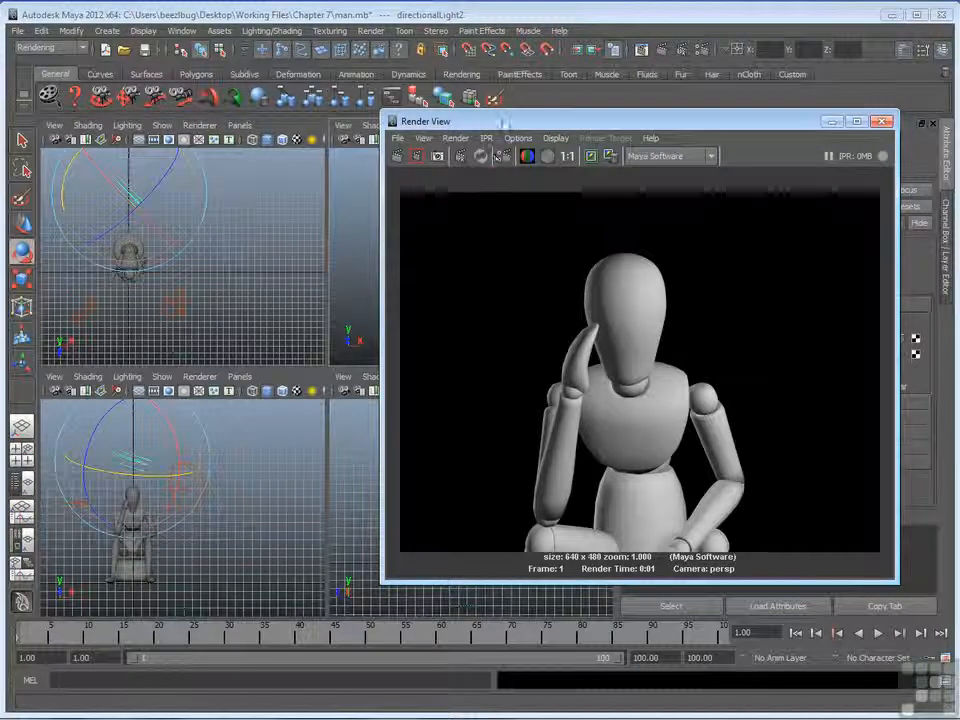
drag(506, 121, 575, 145)
click(232, 334)
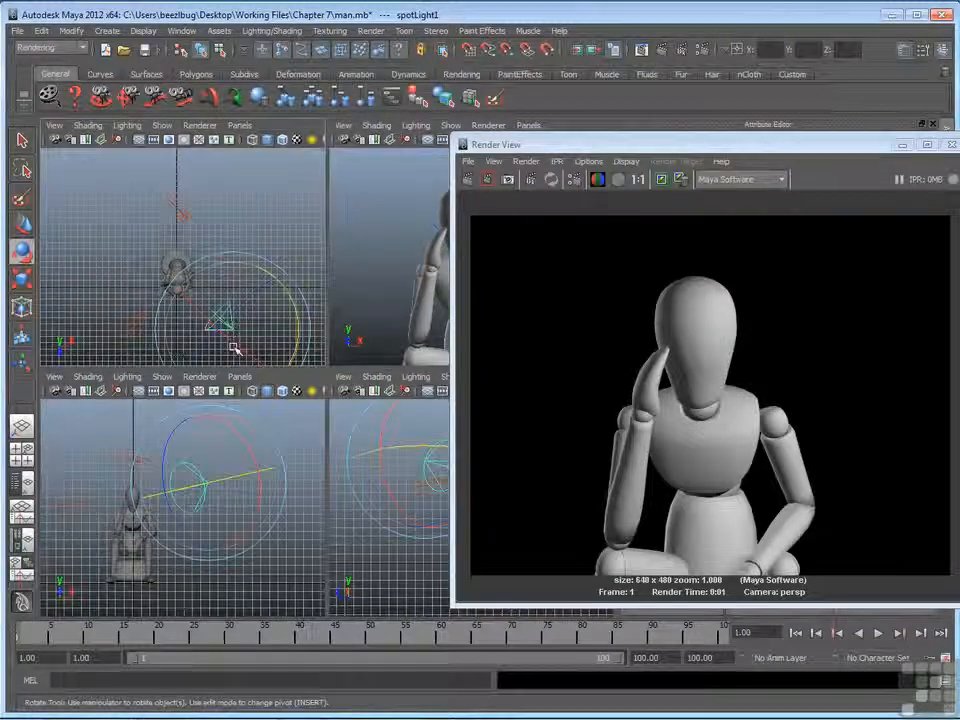
click(140, 327)
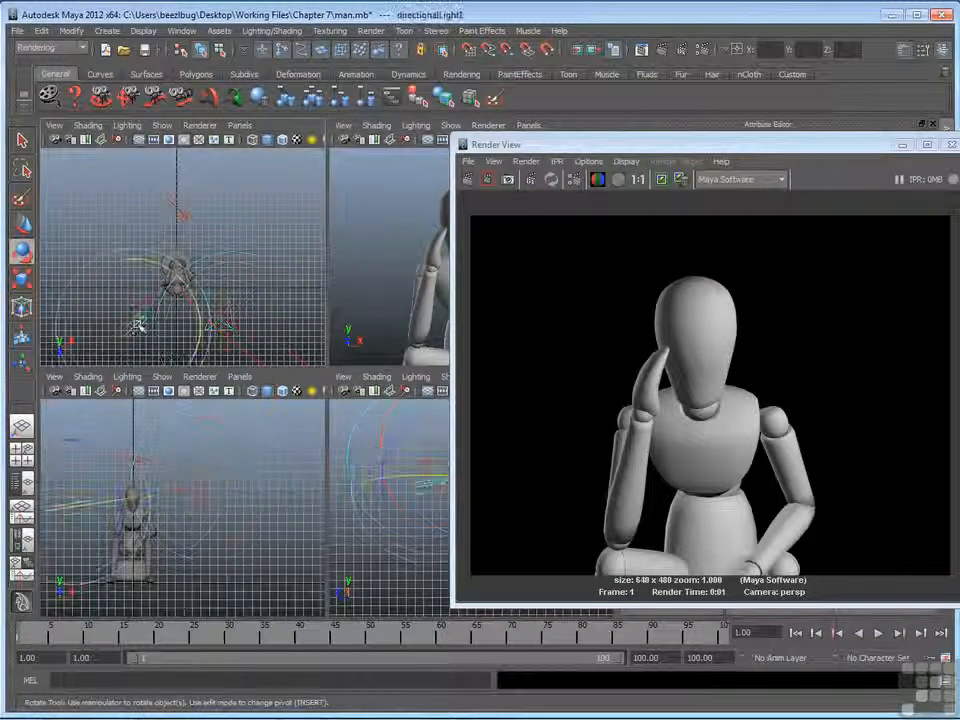
click(196, 226)
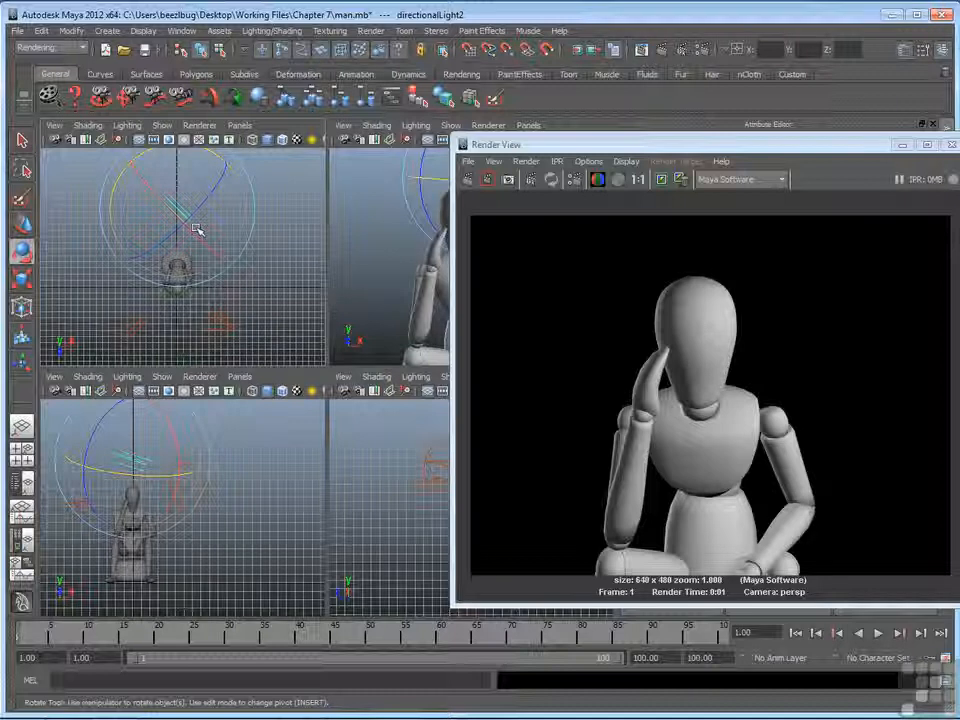
drag(744, 150, 503, 138)
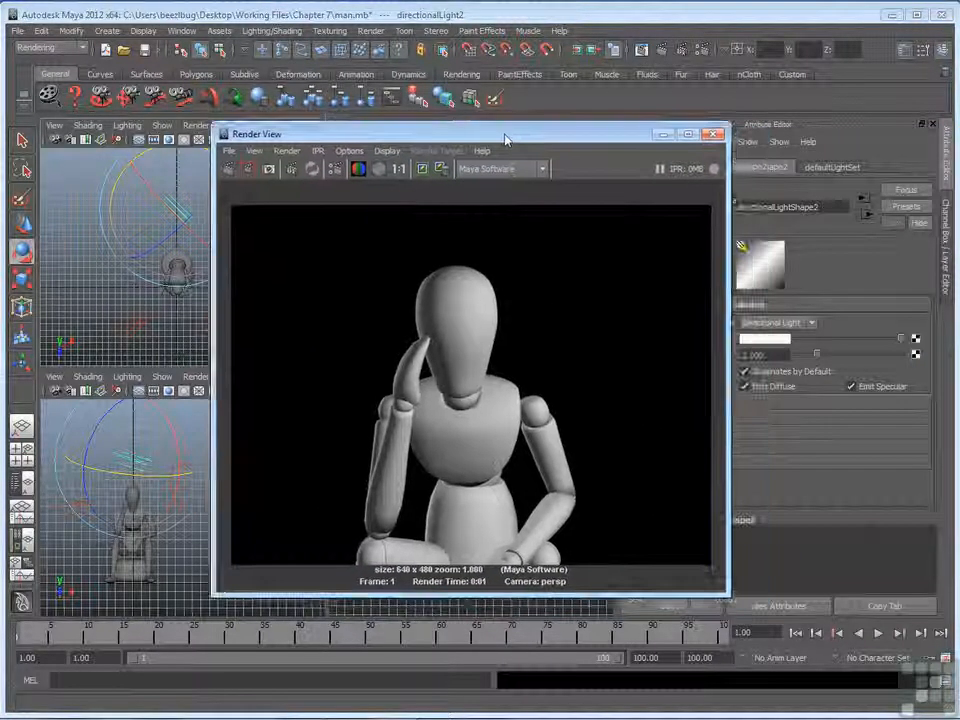